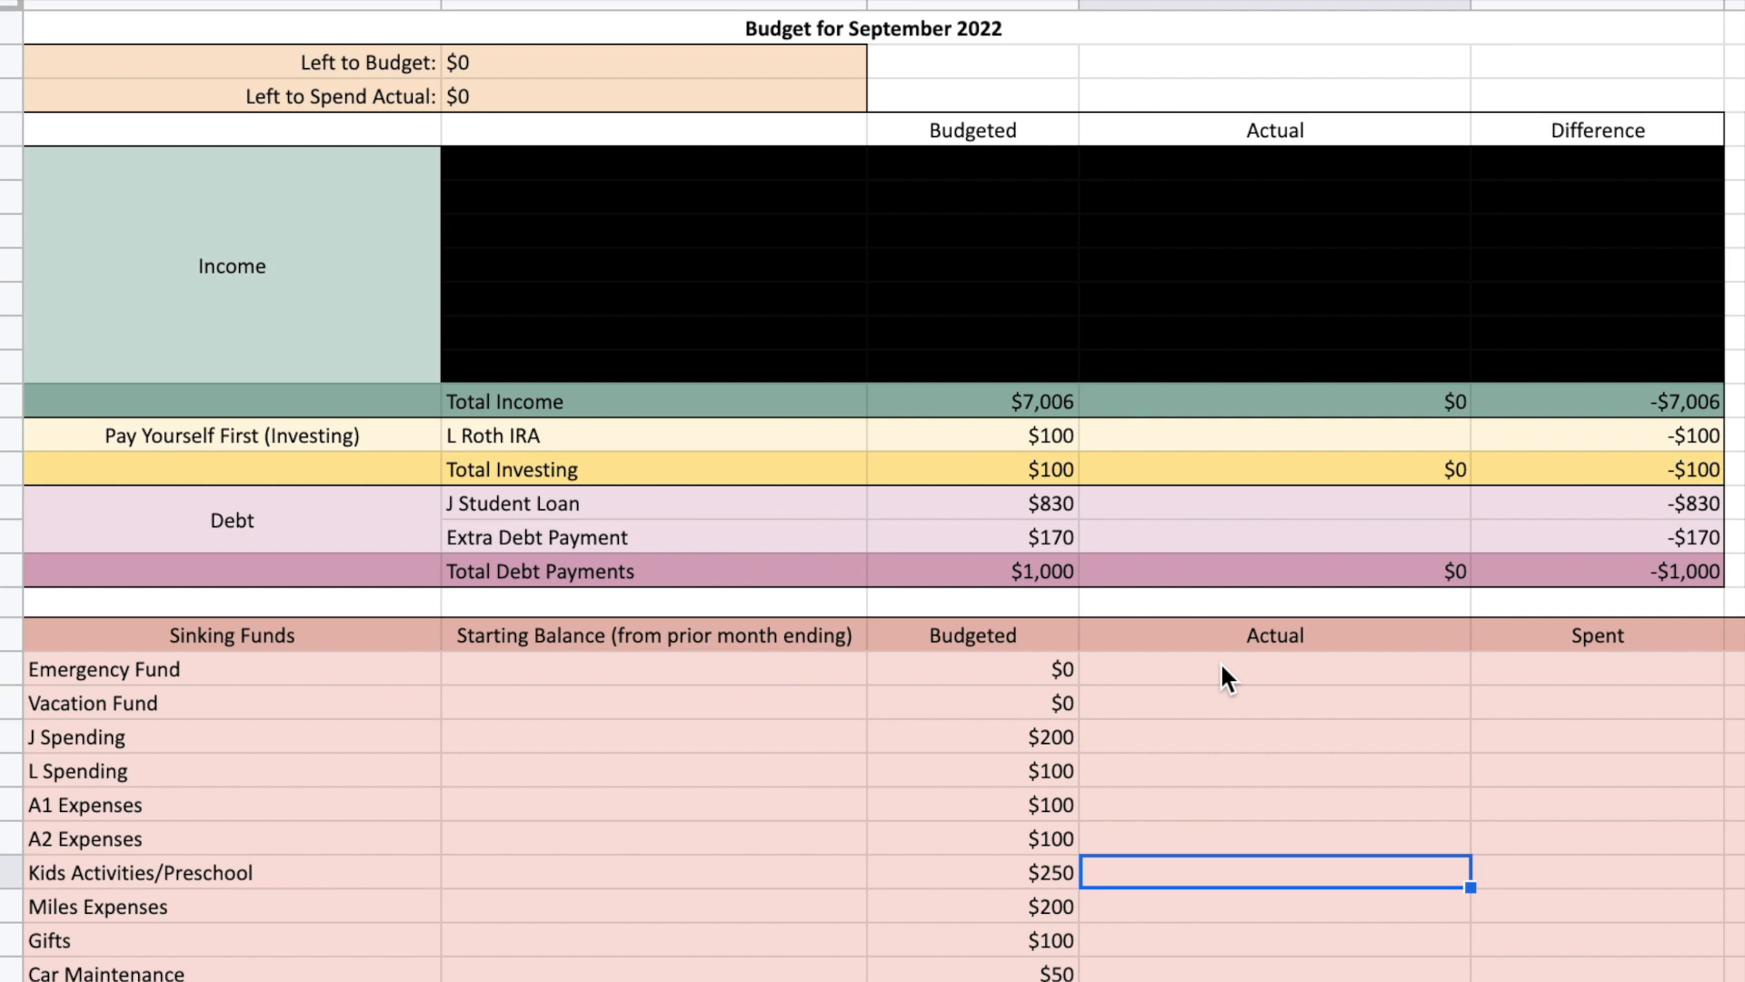
Review the Actual column, the budgeted Total Income and the Left to Budget amount in the September 2022 budget.
{"action": "left_click", "coordinate": [1240, 4]}
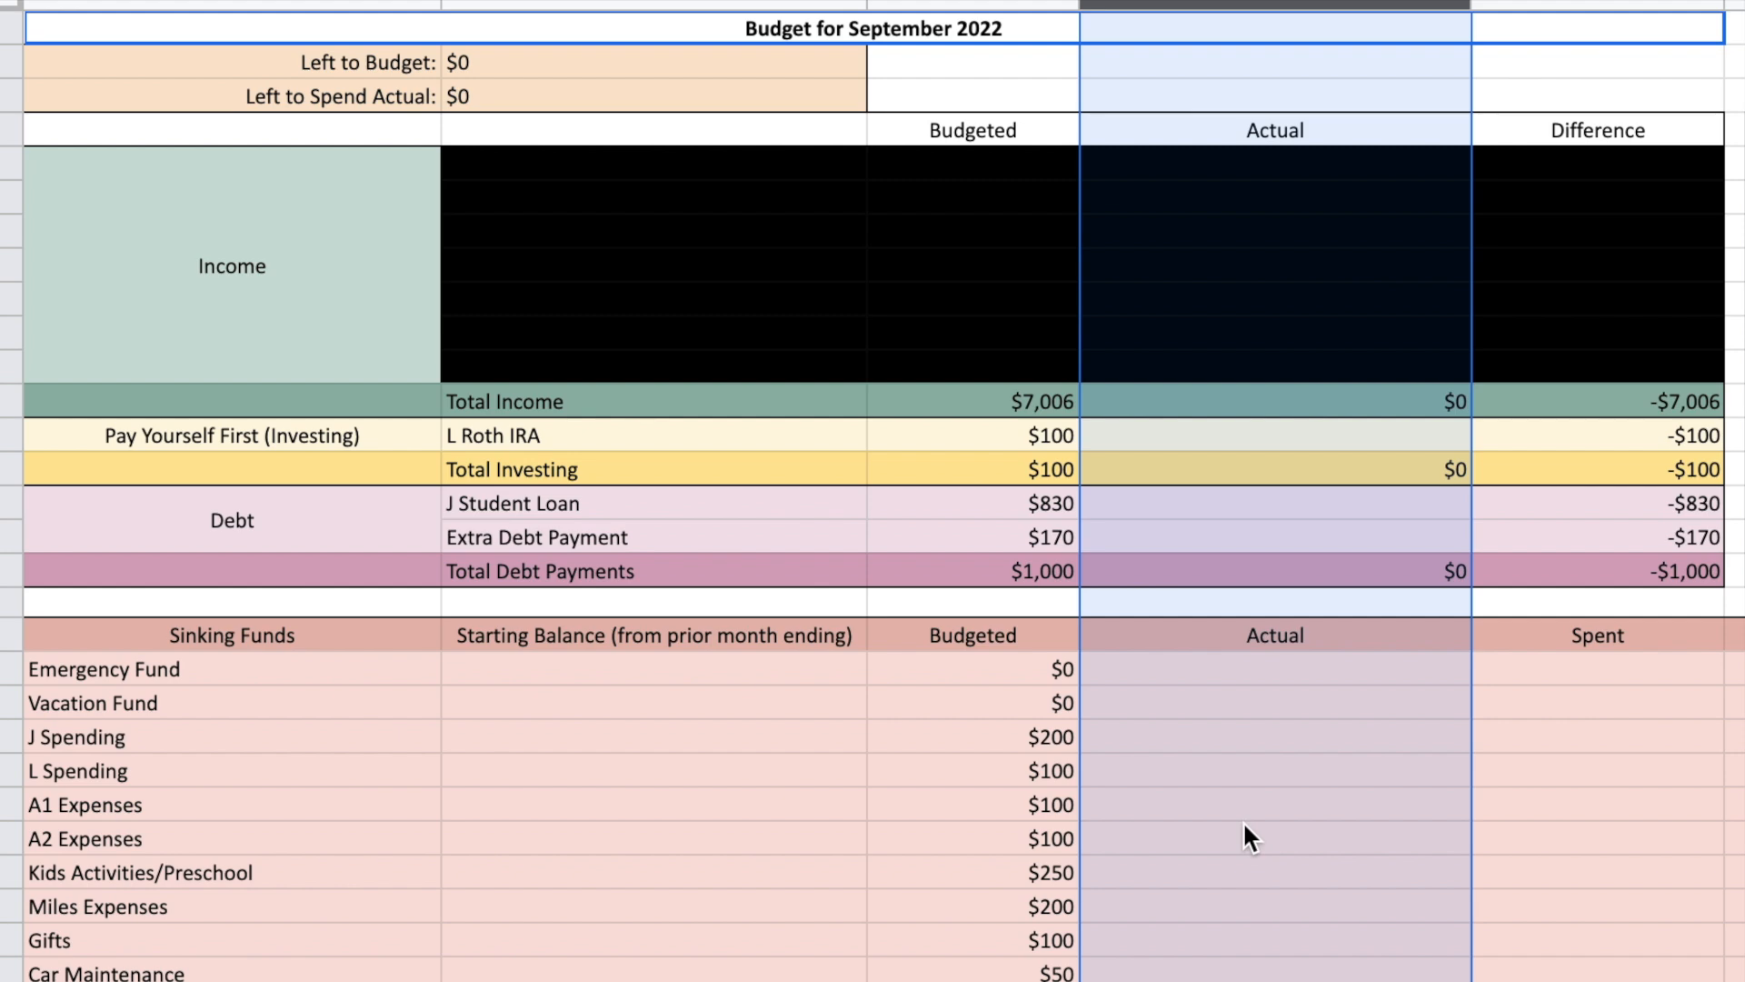
{"action": "left_click", "coordinate": [1033, 411]}
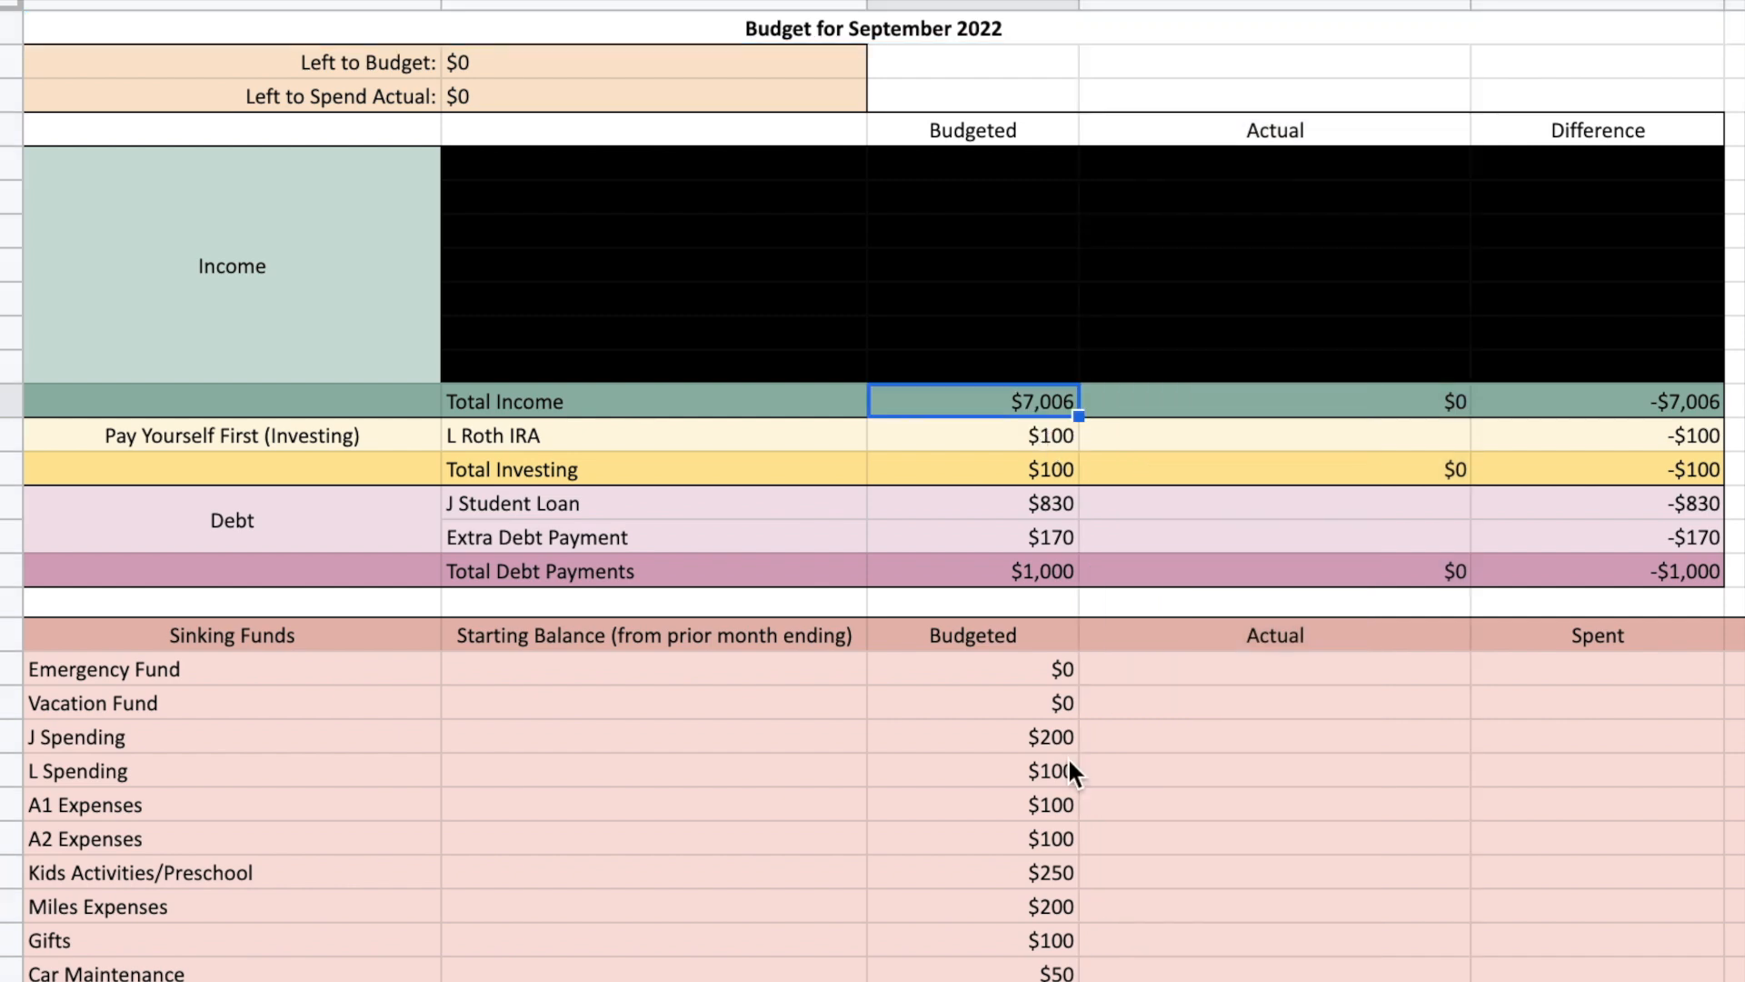
{"action": "left_click", "coordinate": [515, 70]}
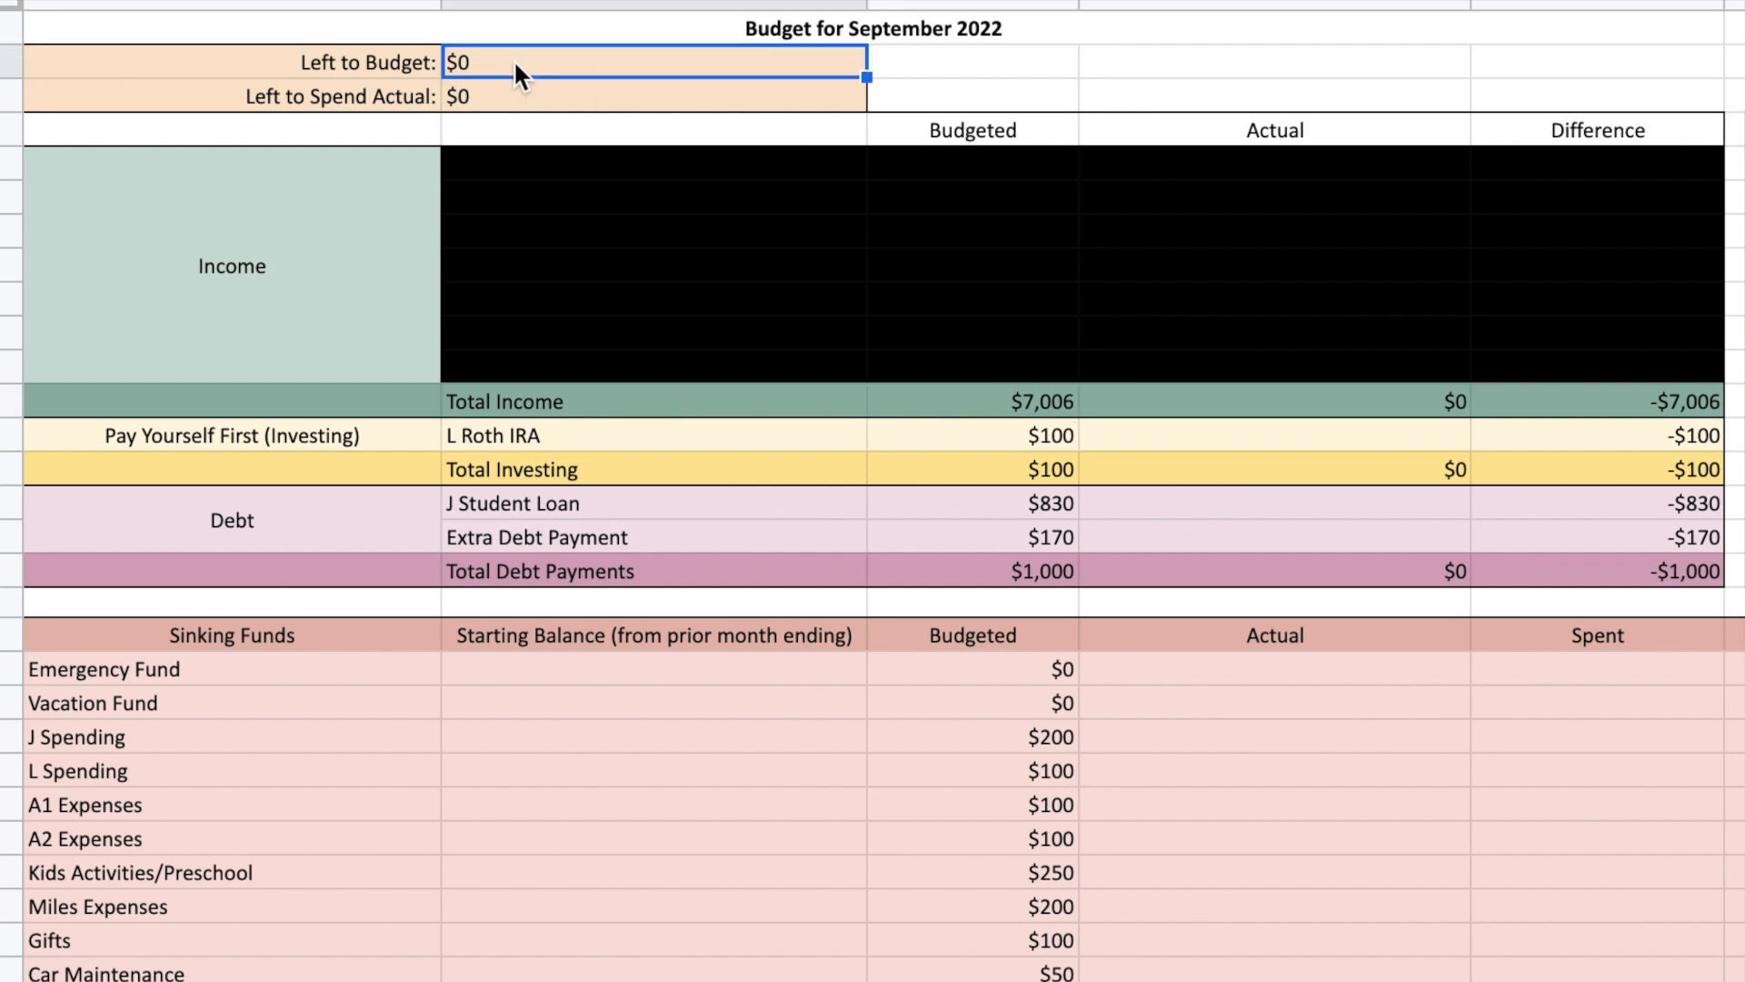
{"action": "left_click", "coordinate": [992, 411]}
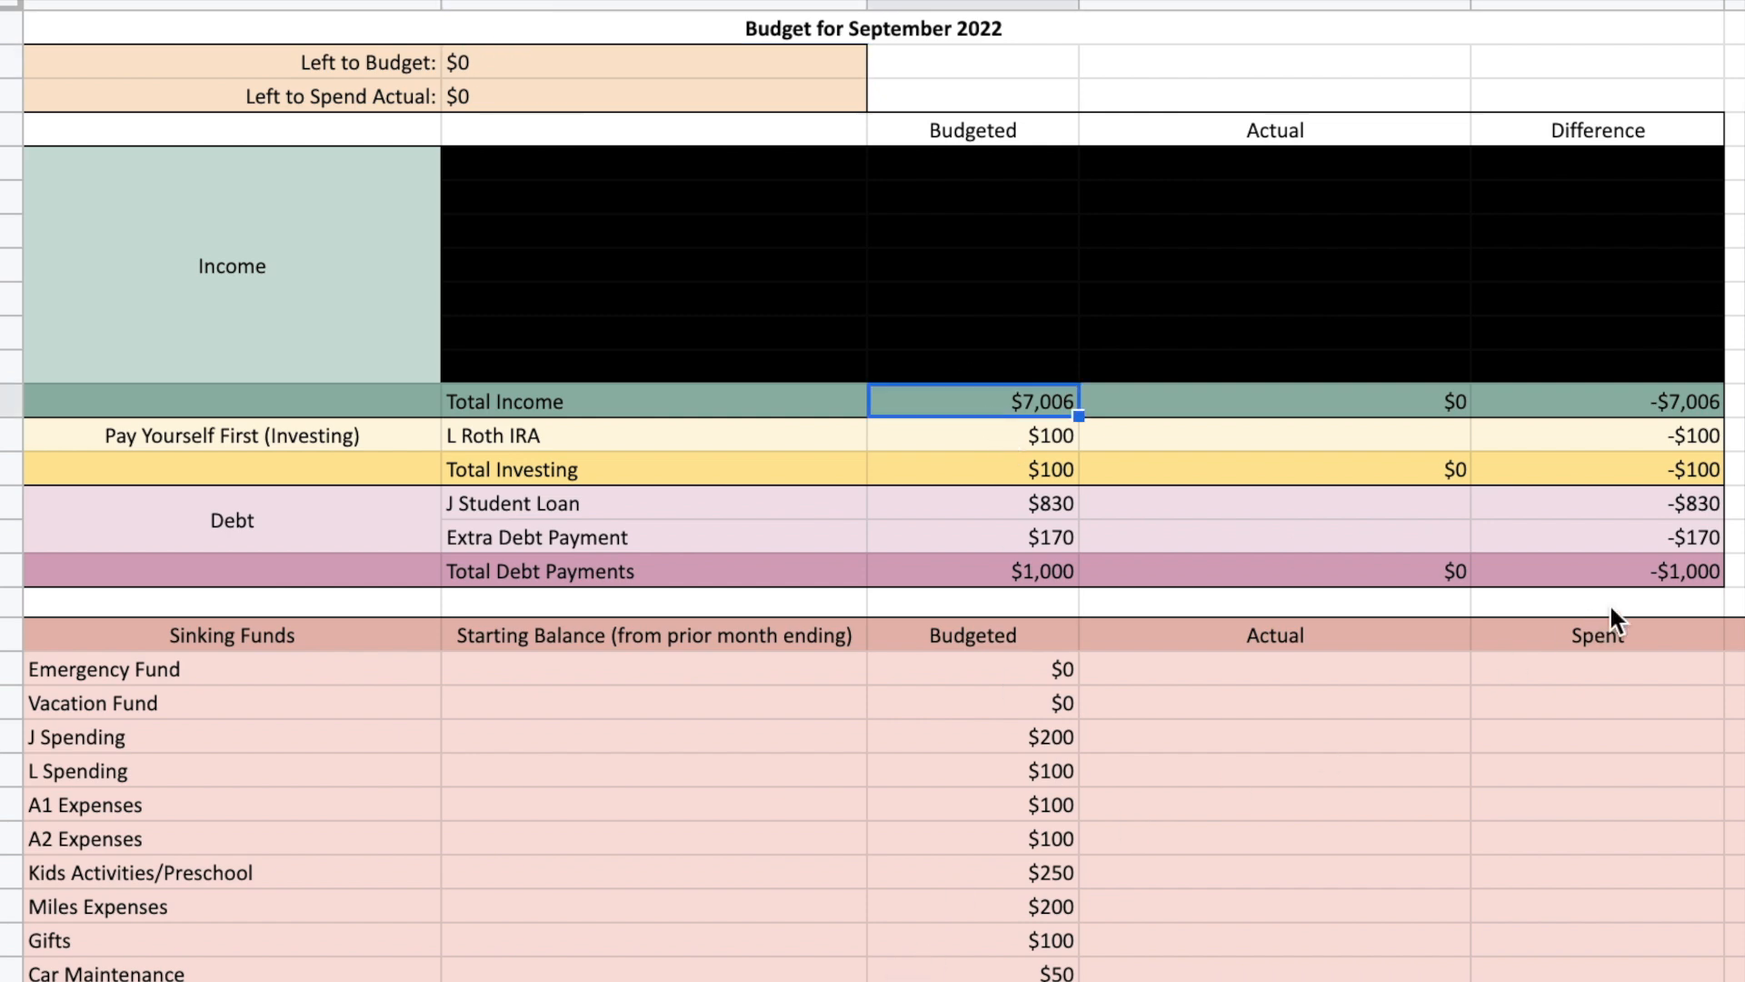
Review the budgeted amounts in the Pay Yourself First (Investing) and Debt sections, including their totals.
{"action": "left_click", "coordinate": [405, 443]}
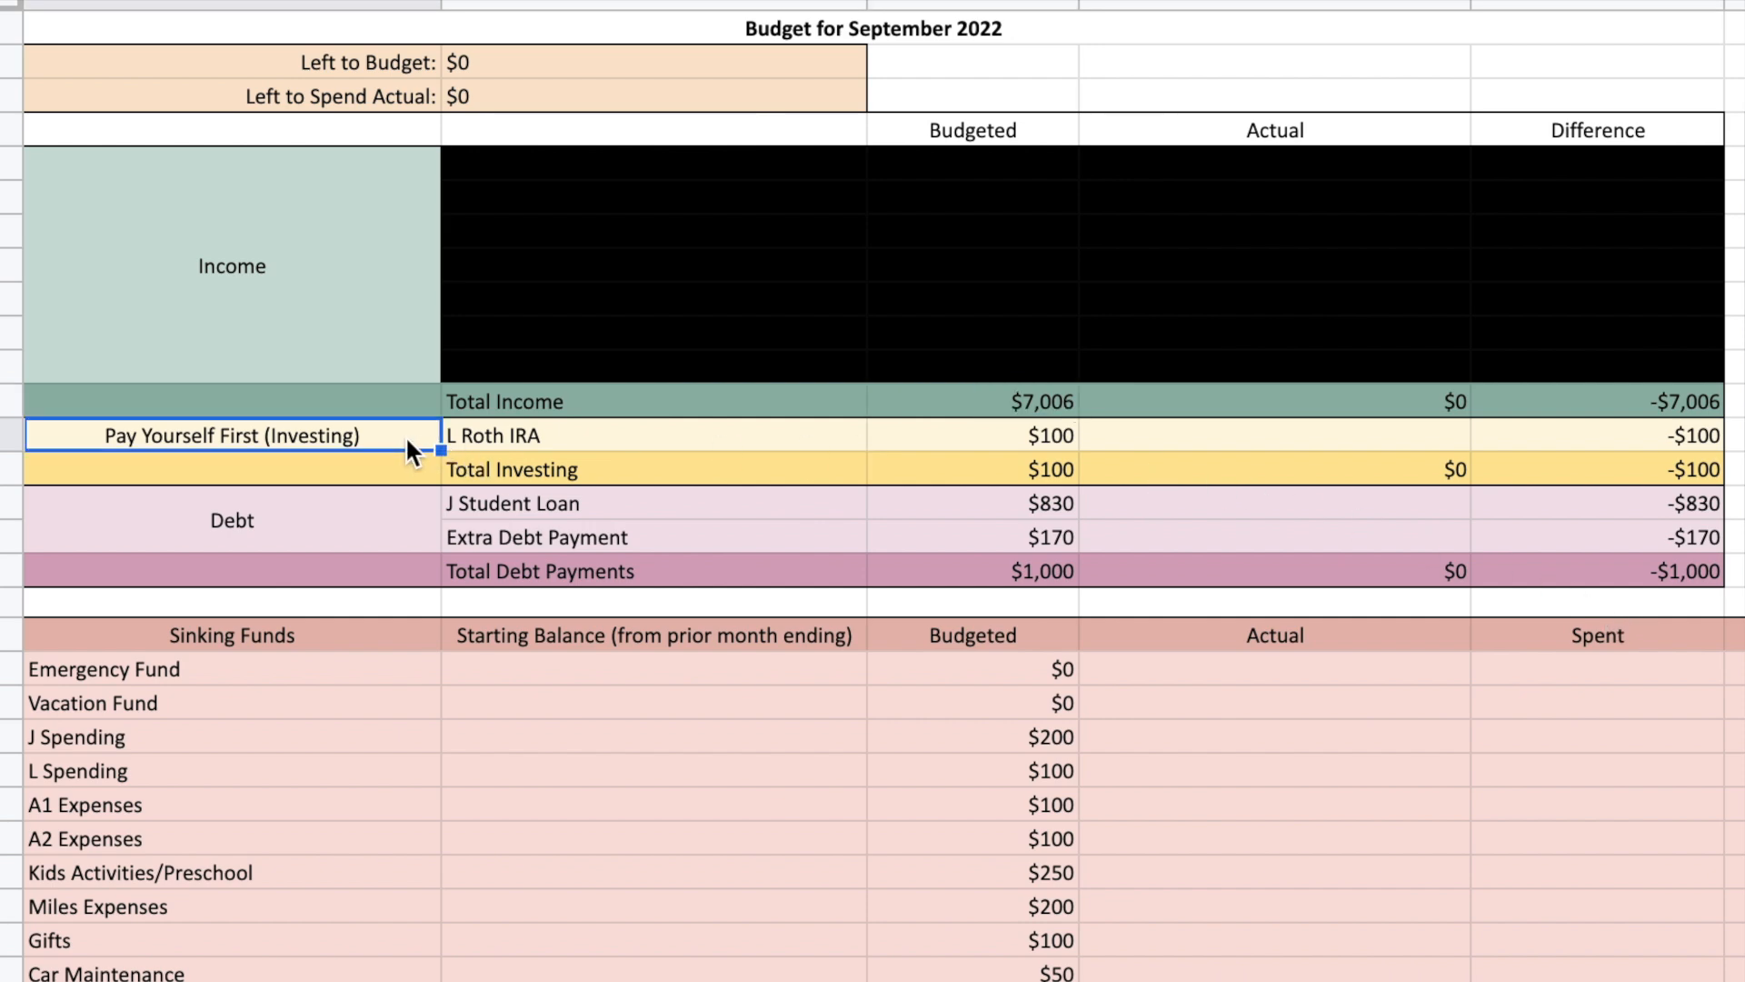
{"action": "left_click", "coordinate": [1023, 429]}
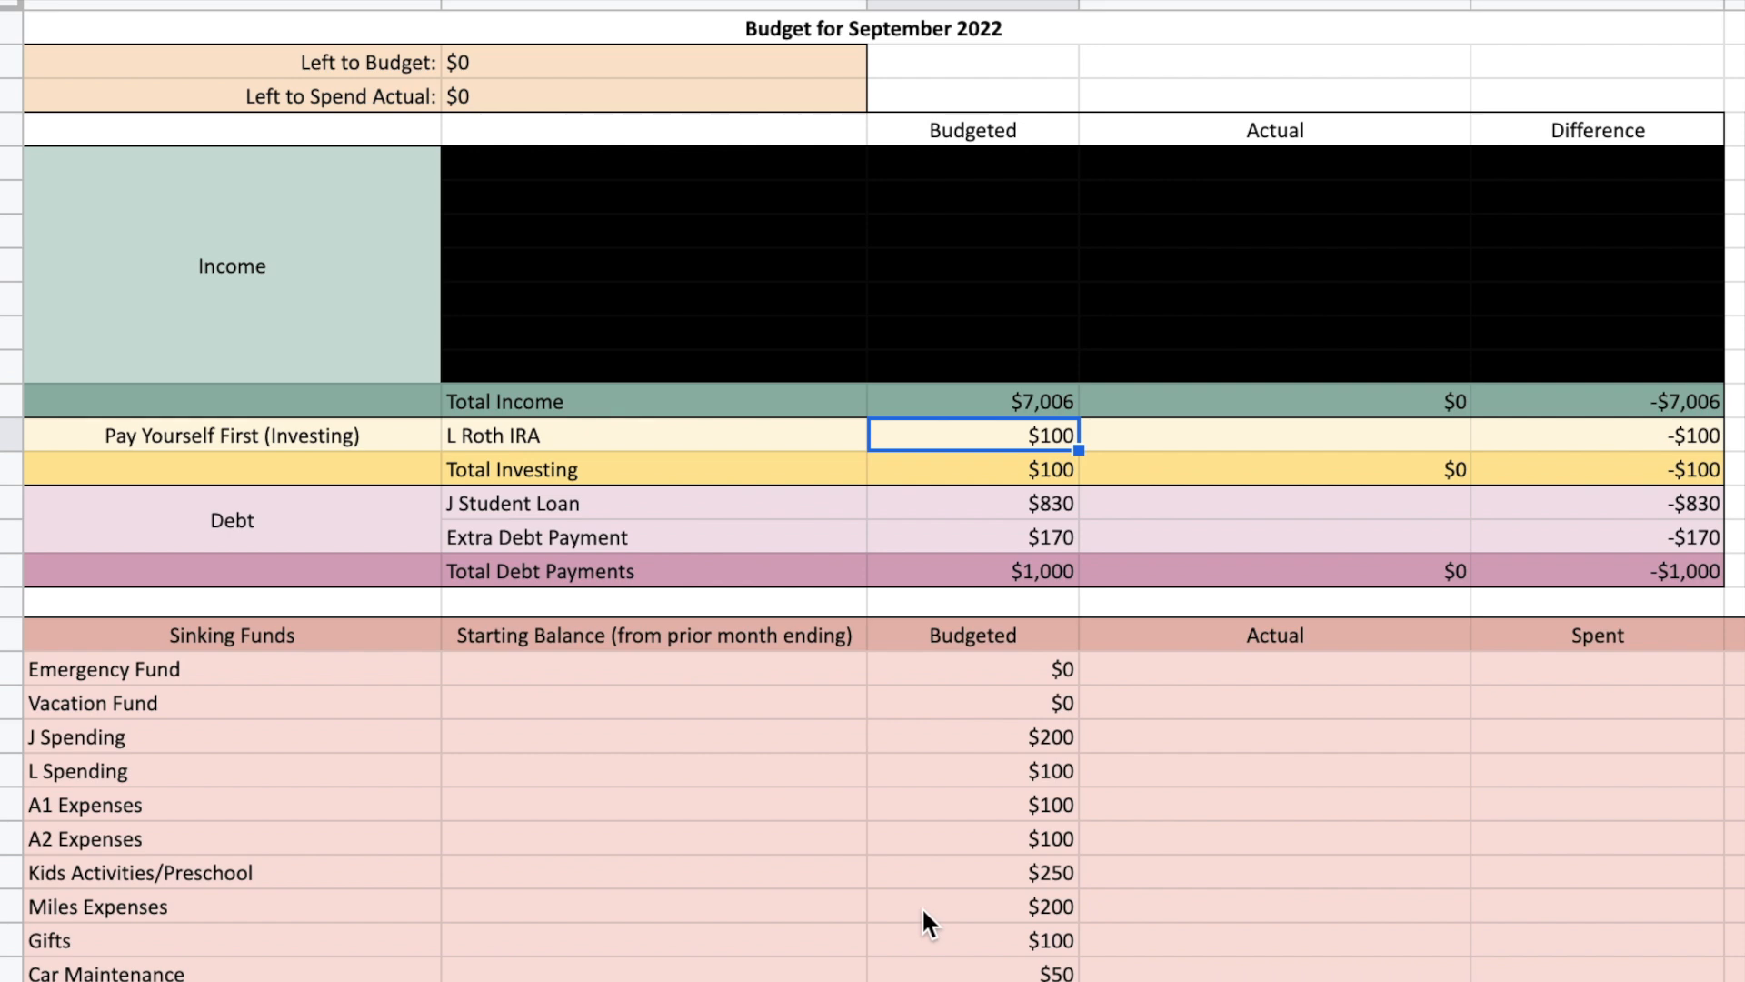
{"action": "key", "text": "Down"}
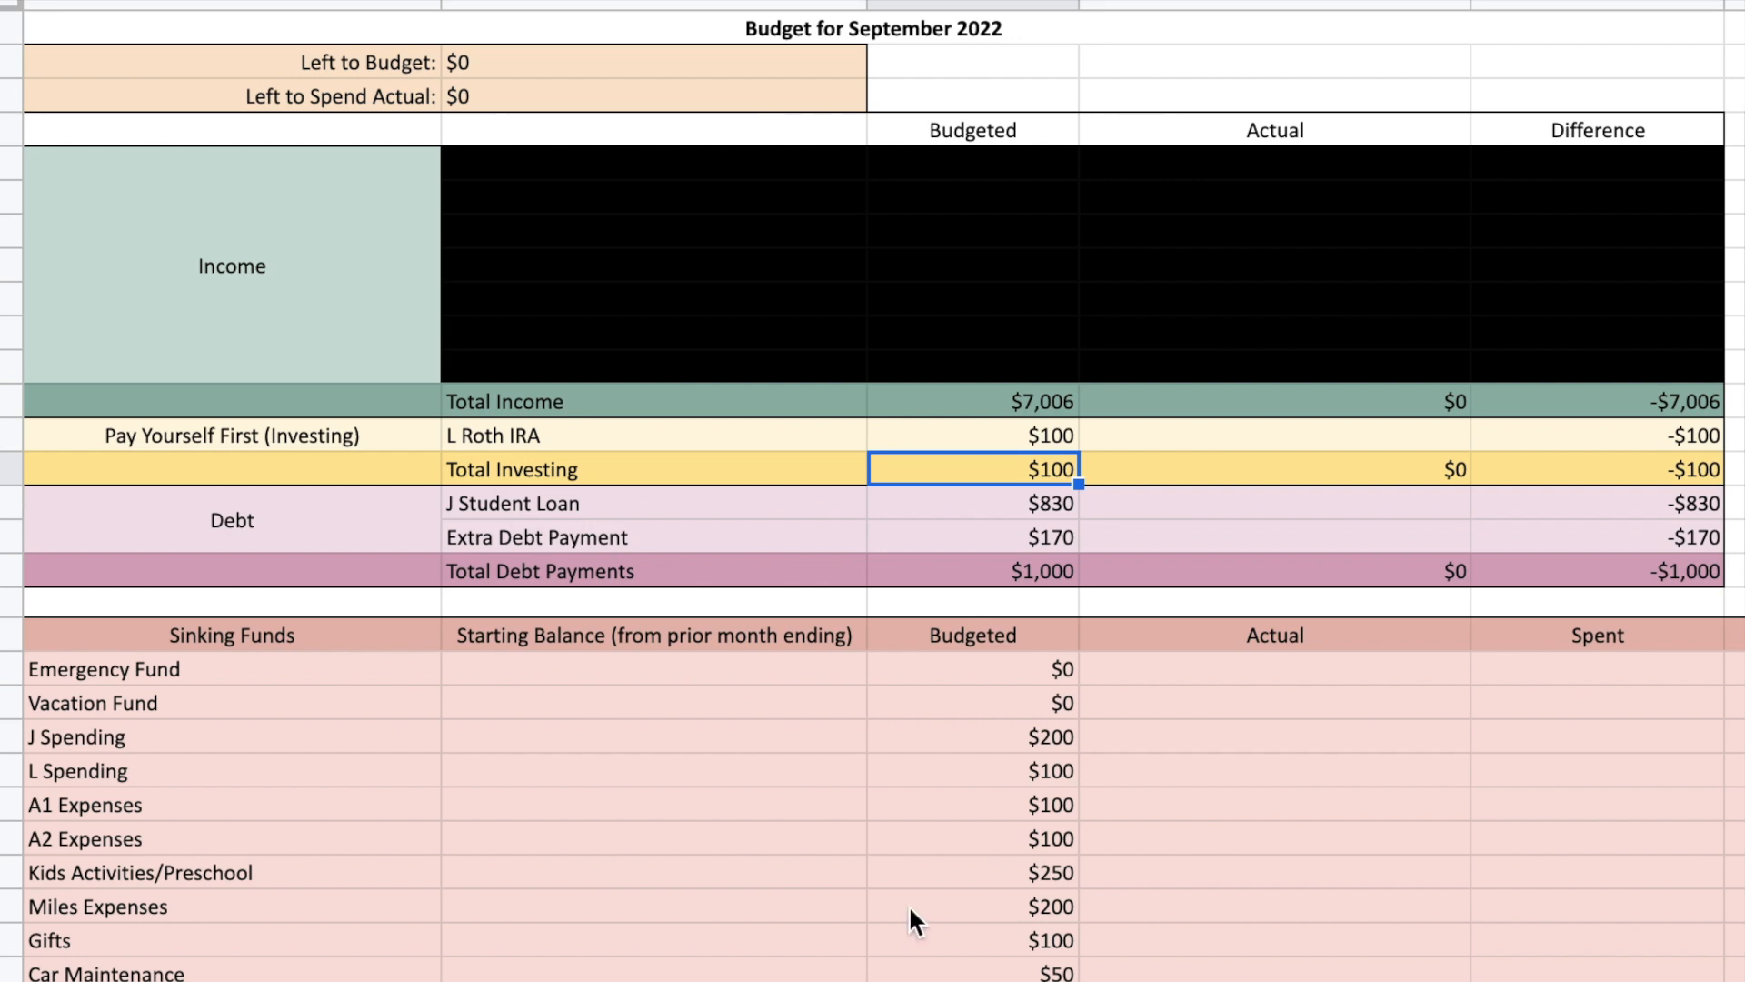
{"action": "left_click", "coordinate": [289, 545]}
{"action": "left_click", "coordinate": [820, 514]}
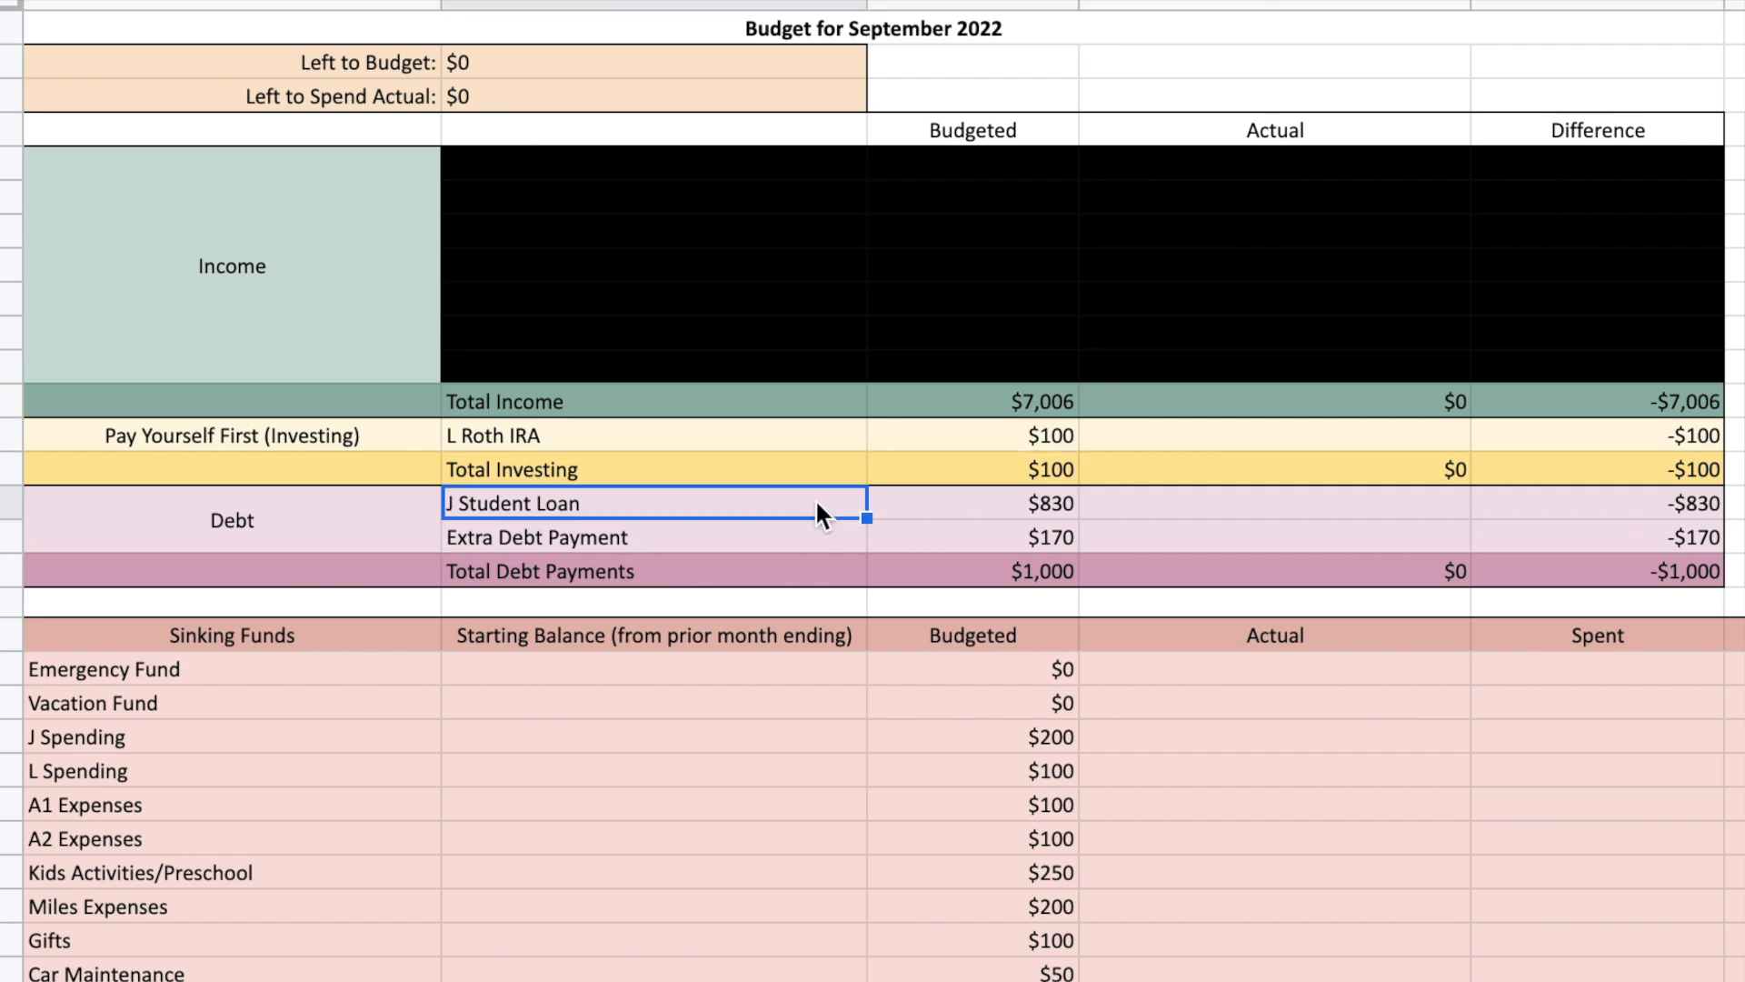
{"action": "key", "text": "Right"}
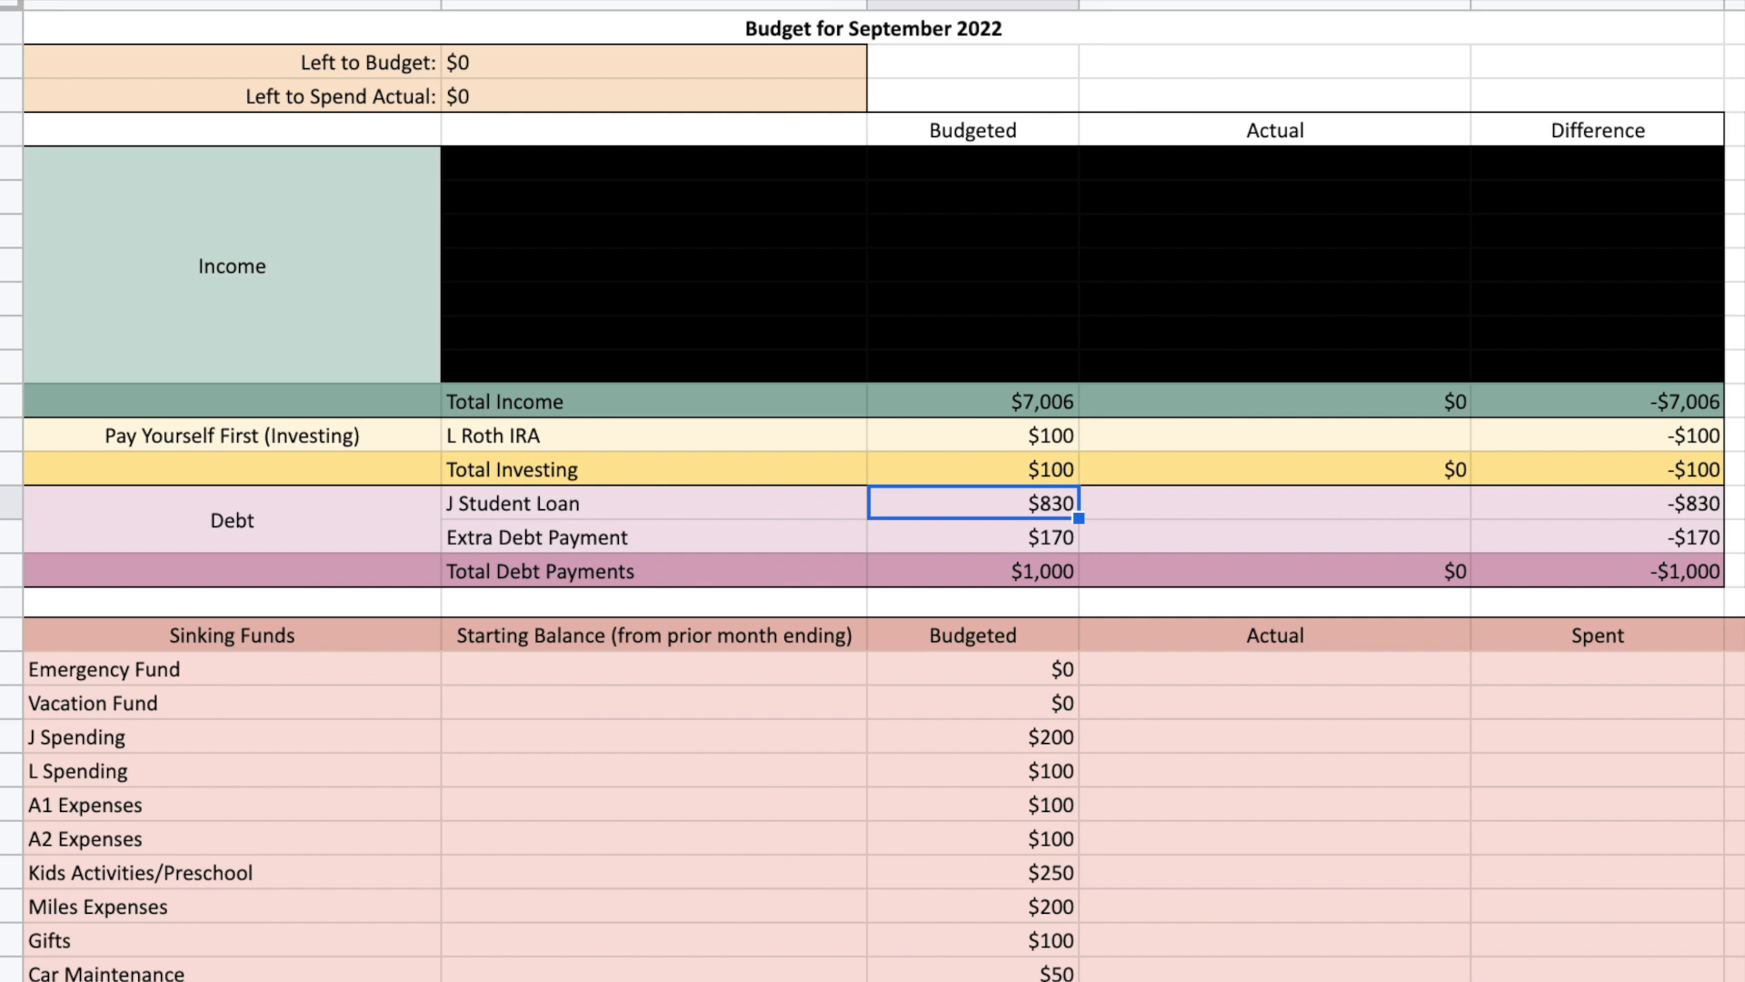
{"action": "key", "text": "Down"}
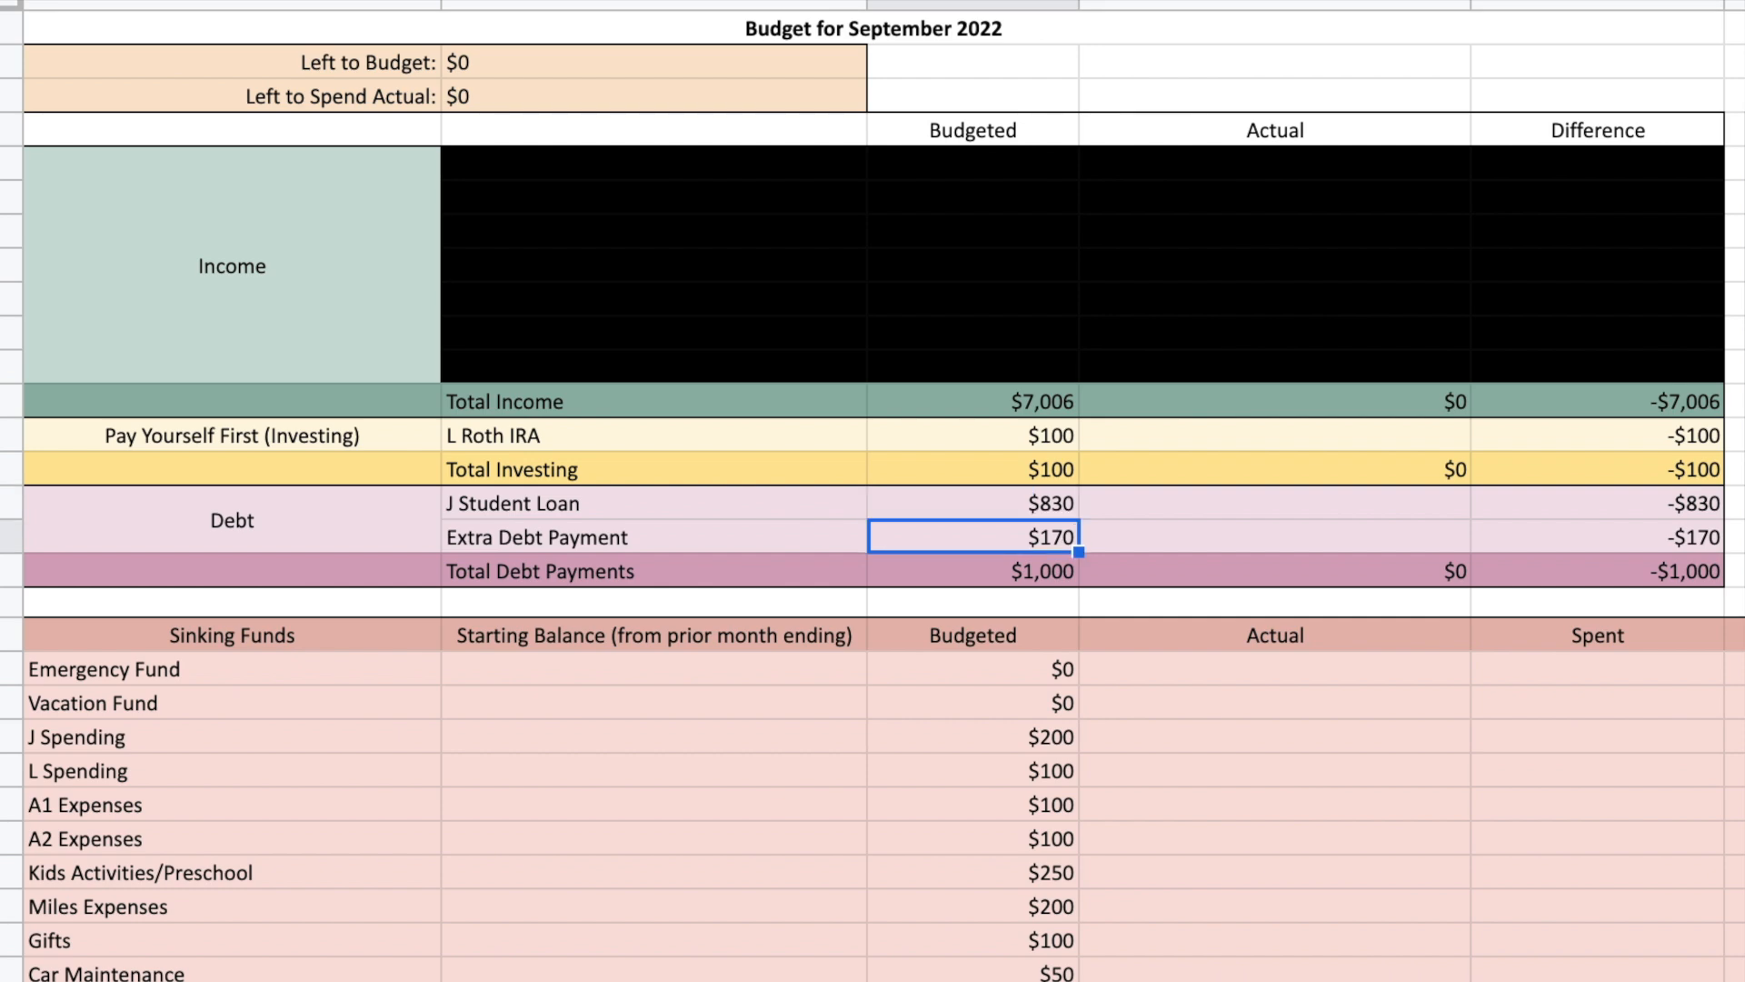
{"action": "key", "text": "Down"}
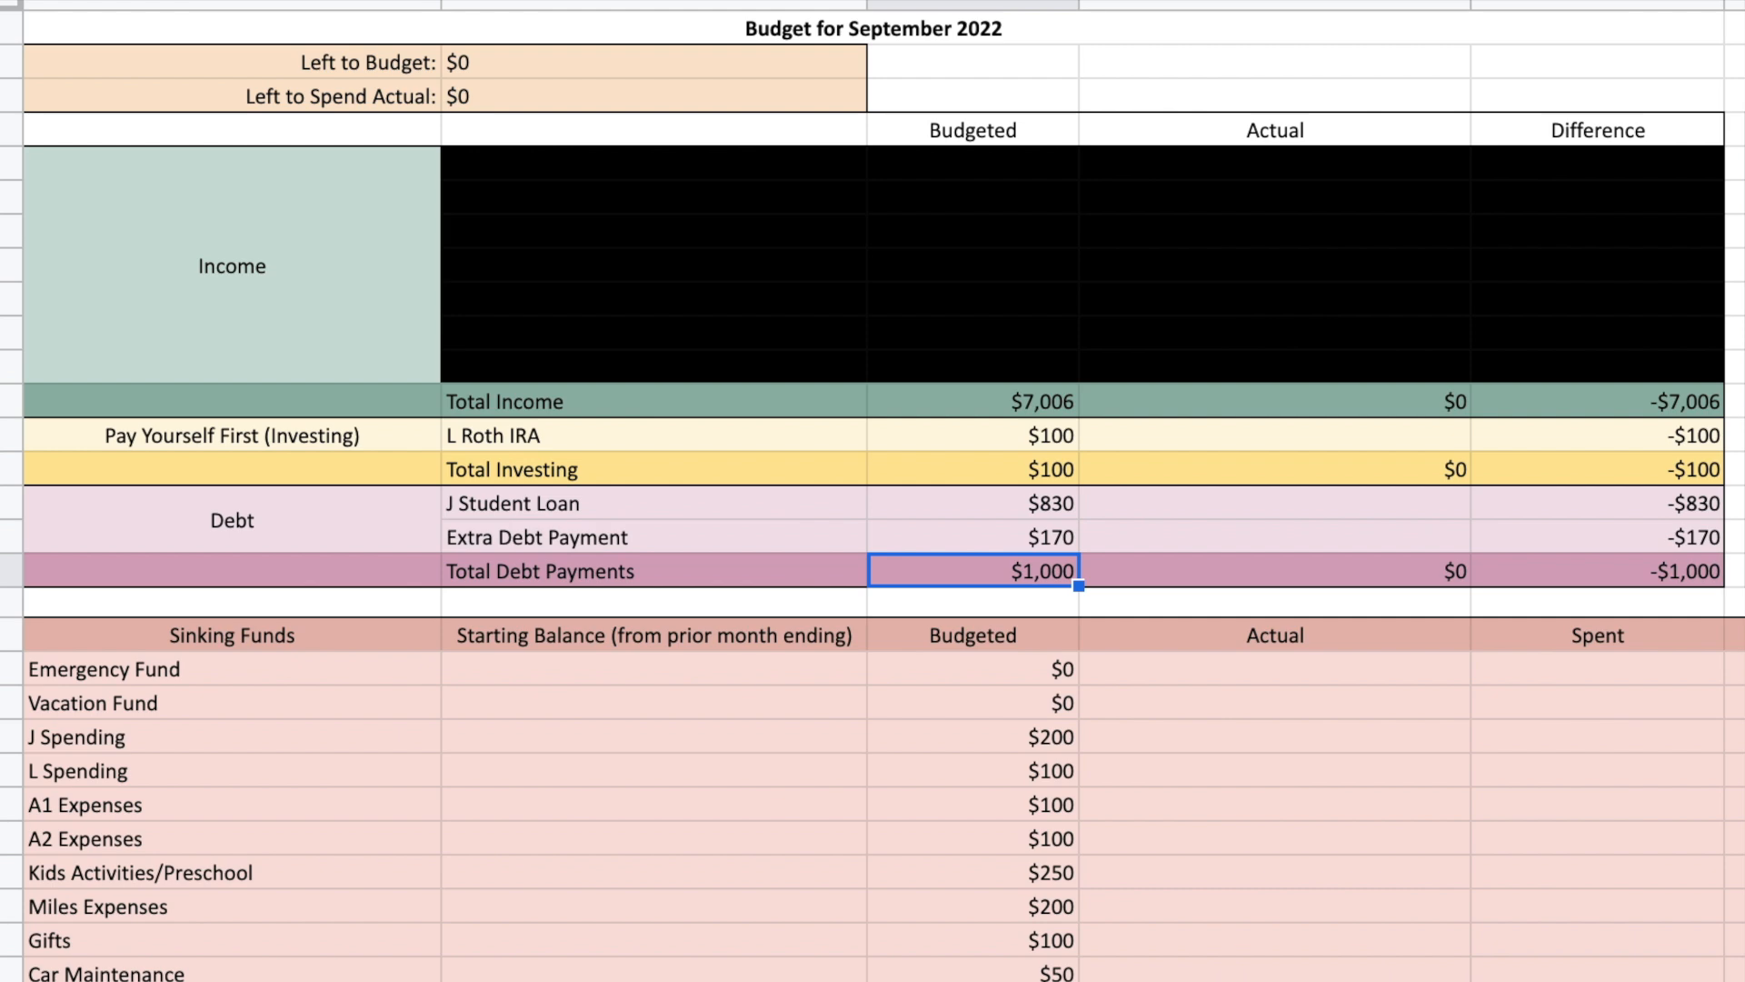
Examine the budgeted amount of each Expenses category from Condo Fee through Misc, ending with Total Expenses.
{"action": "scroll", "coordinate": [1320, 888], "scroll_direction": "right", "scroll_amount": 10}
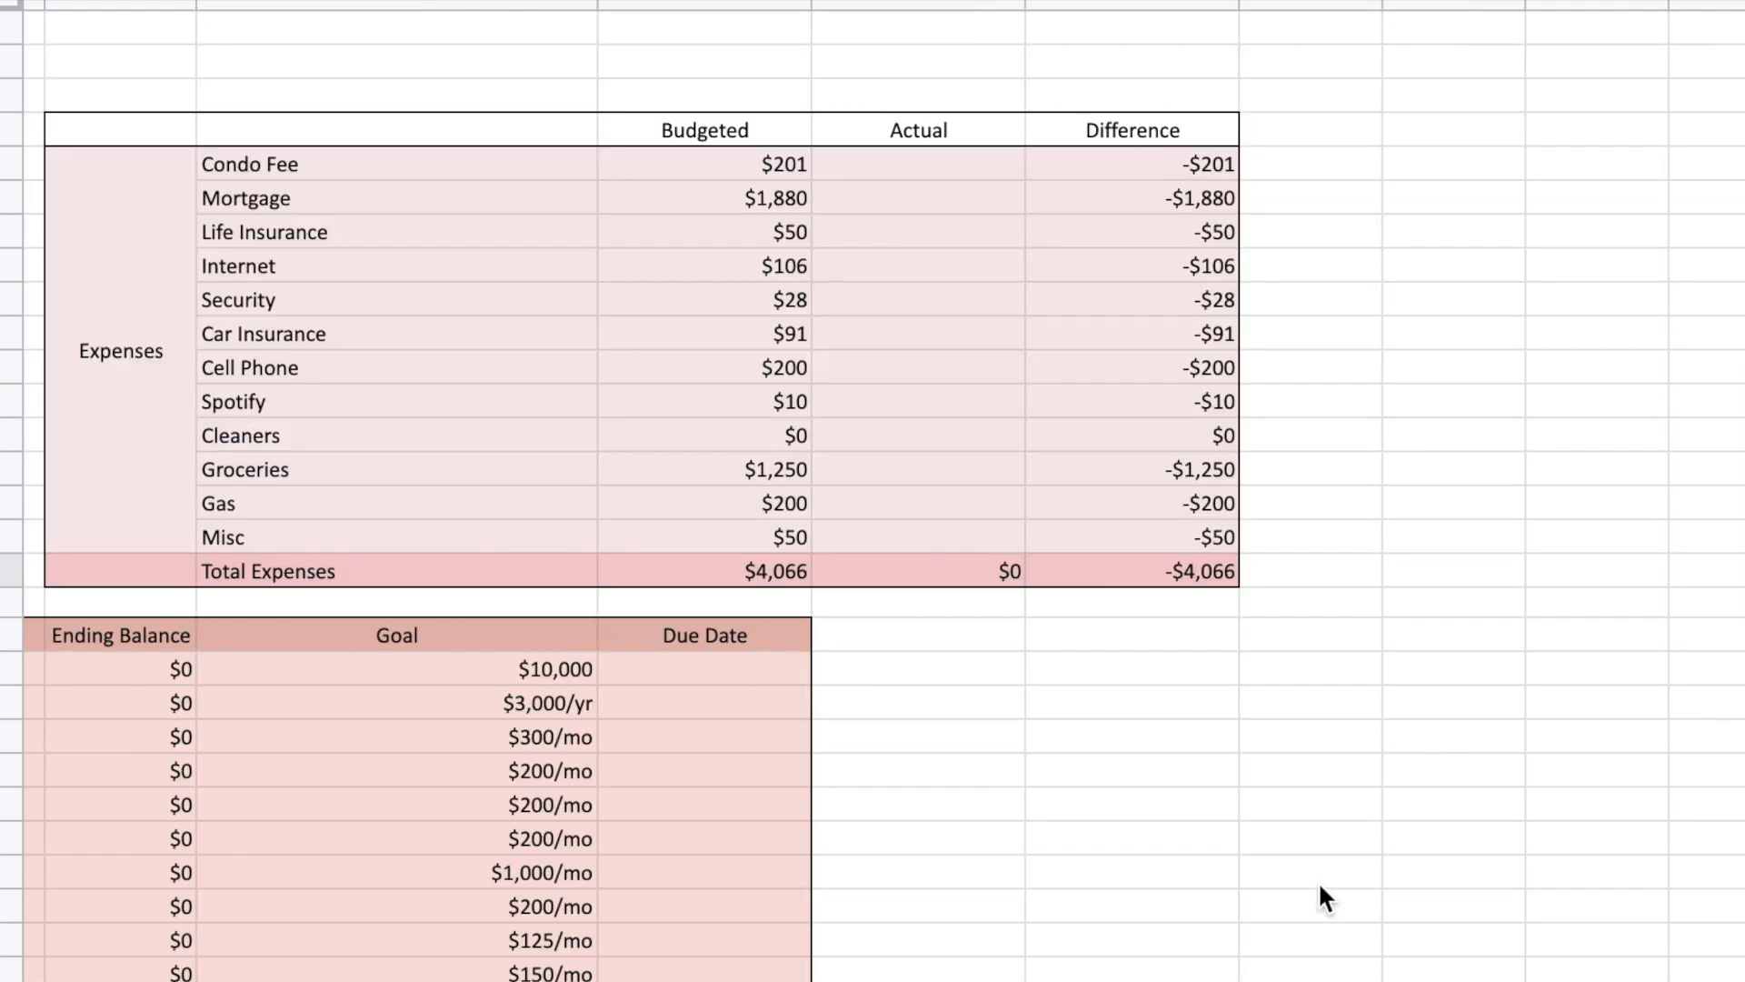
{"action": "left_click", "coordinate": [778, 158]}
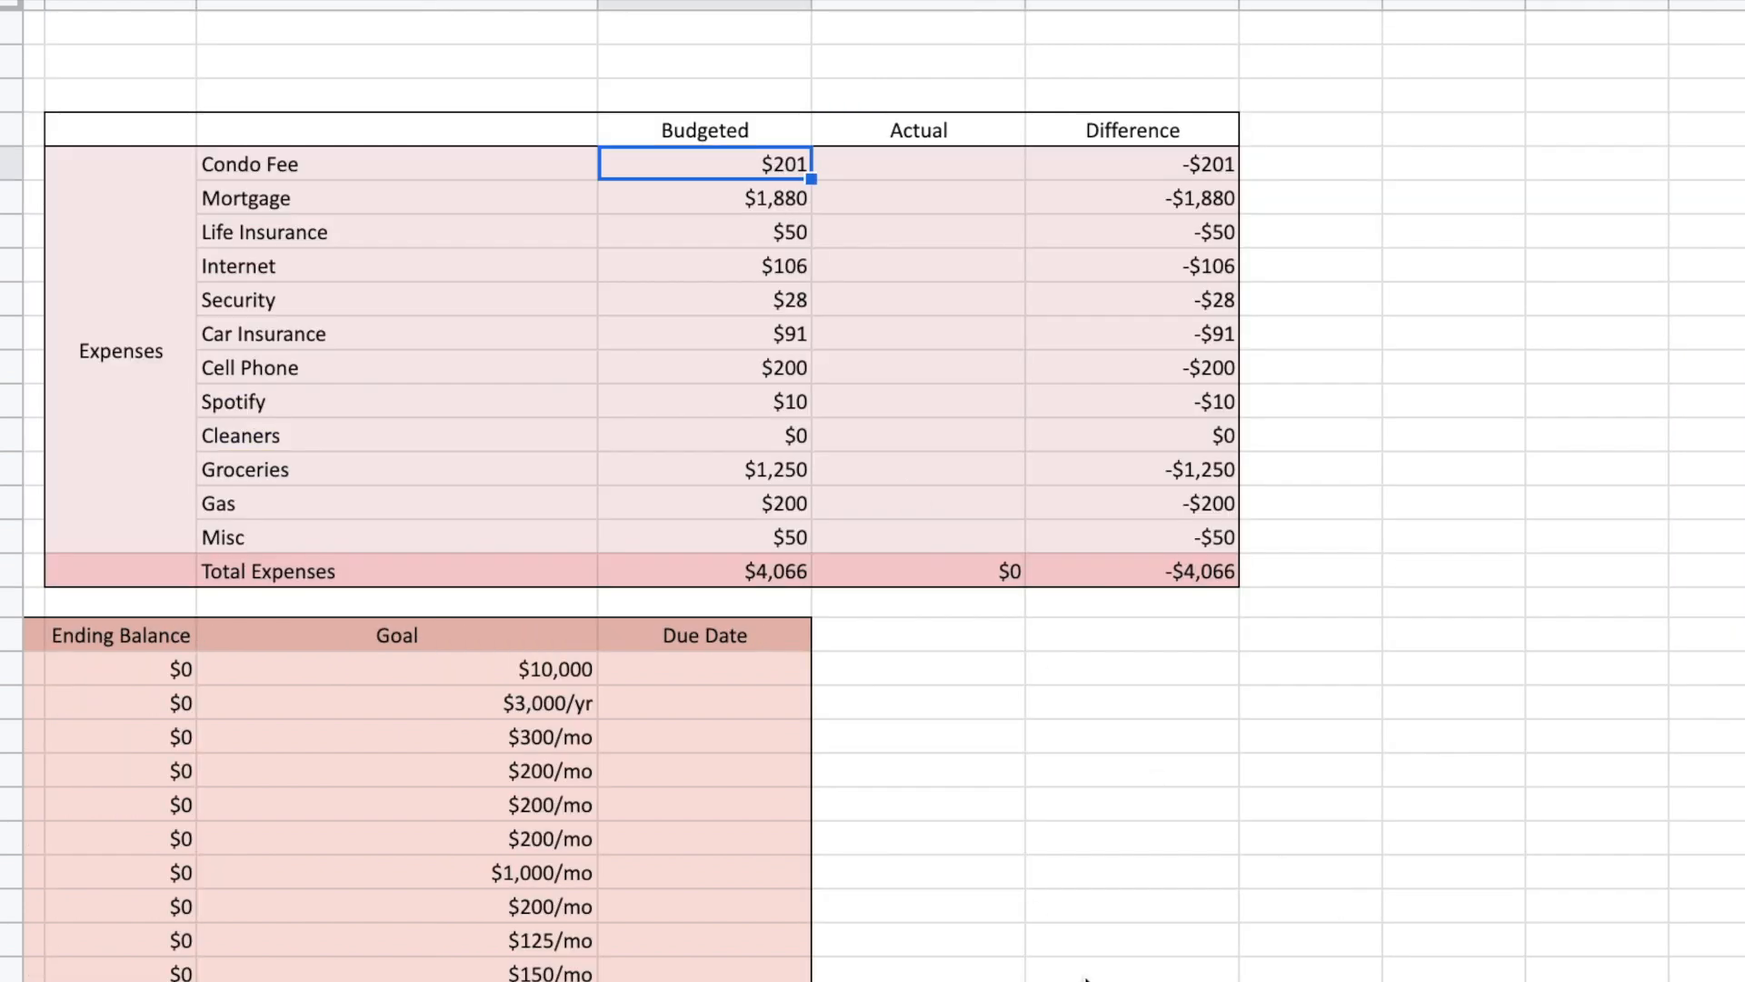
{"action": "key", "text": "Down"}
{"action": "key", "text": "Down"}
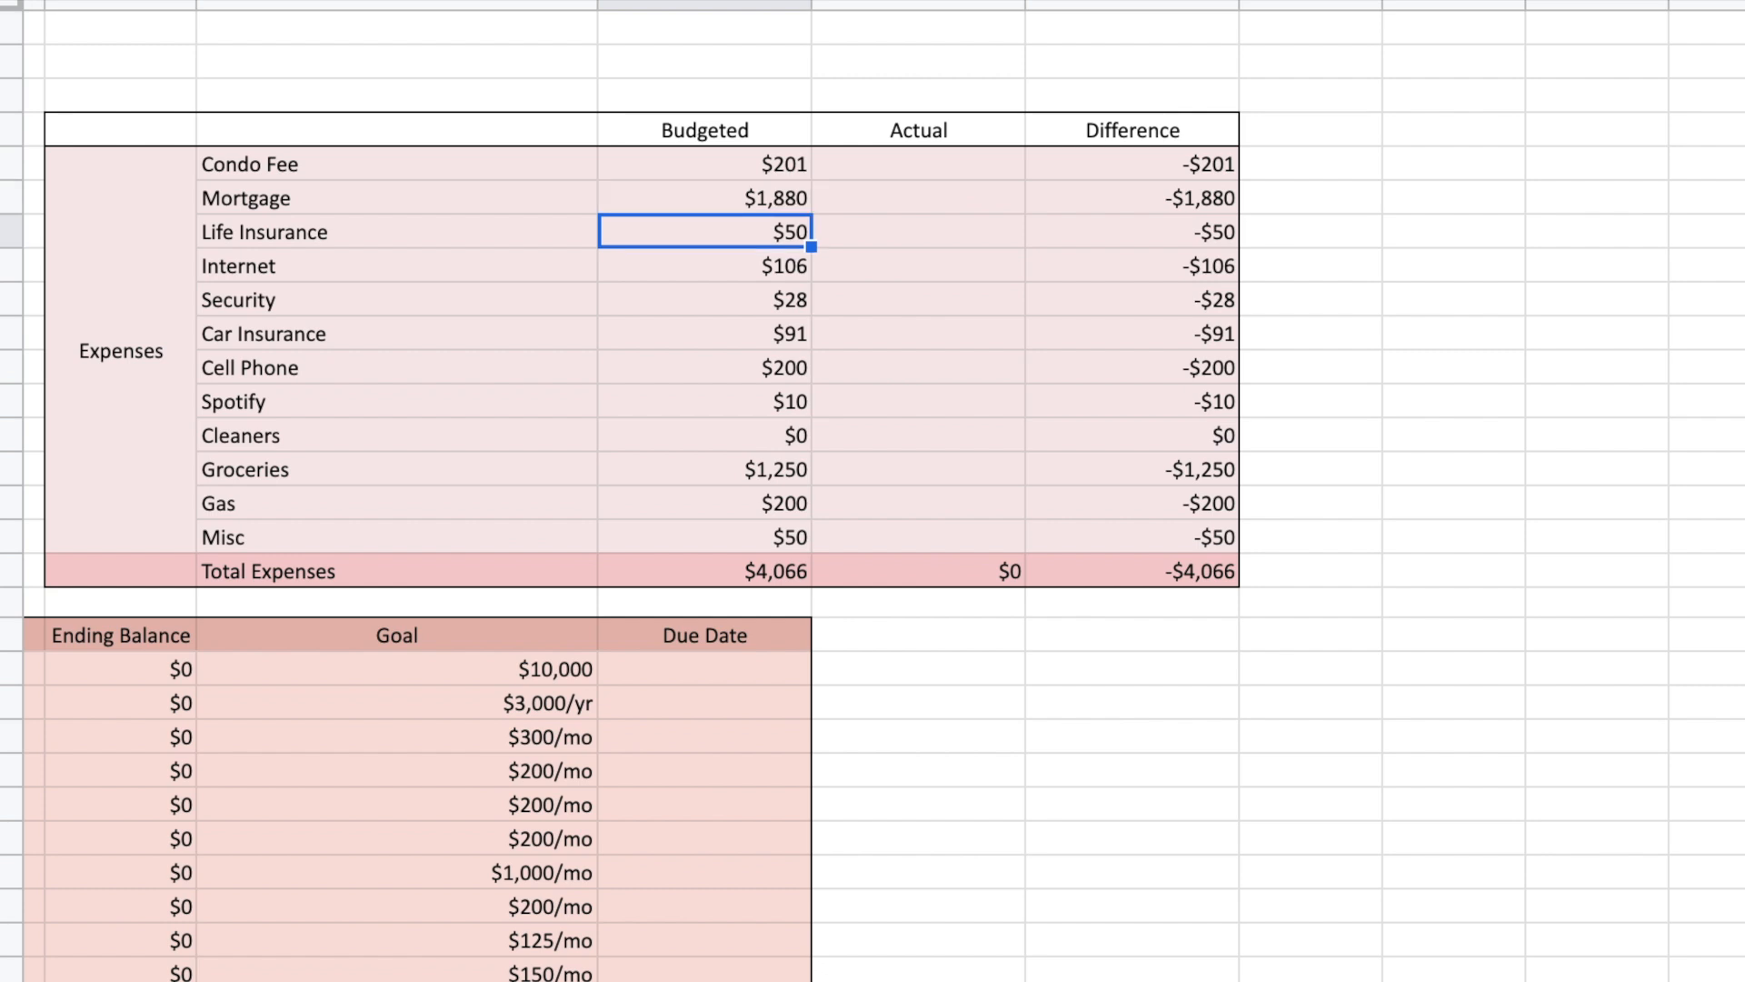
{"action": "key", "text": "Down"}
{"action": "key", "text": "Down"}
{"action": "key", "text": "Down"}
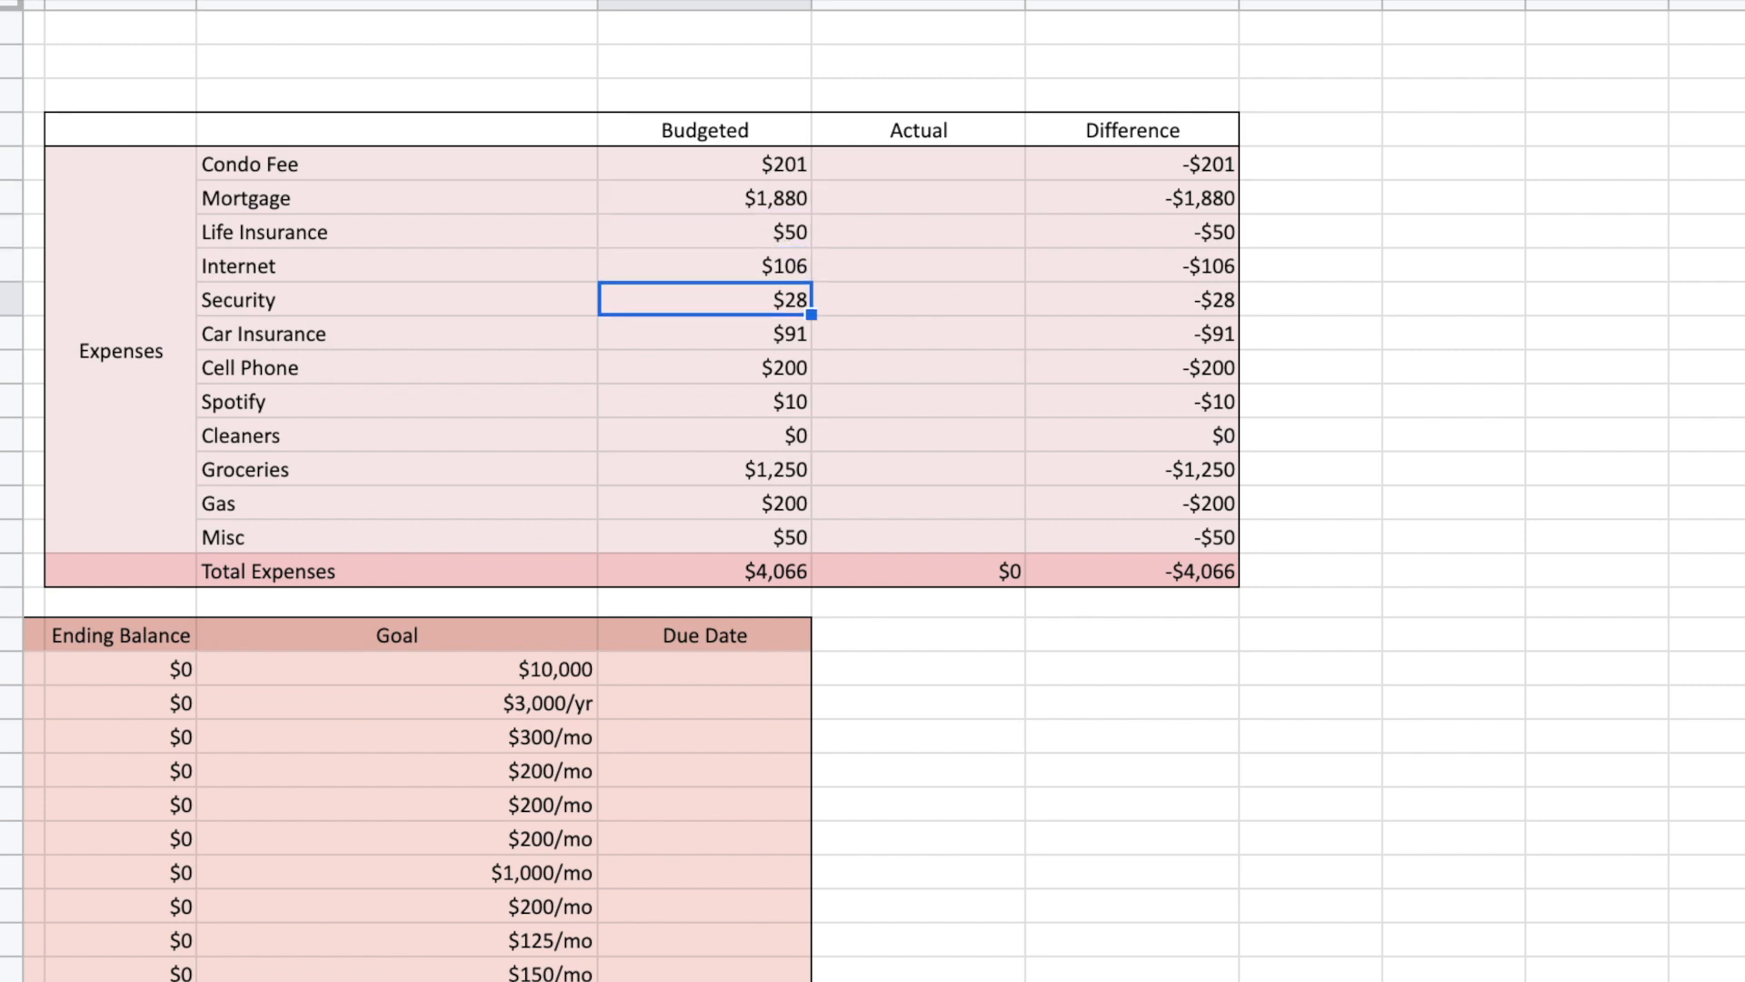
{"action": "key", "text": "Down"}
{"action": "key", "text": "Down"}
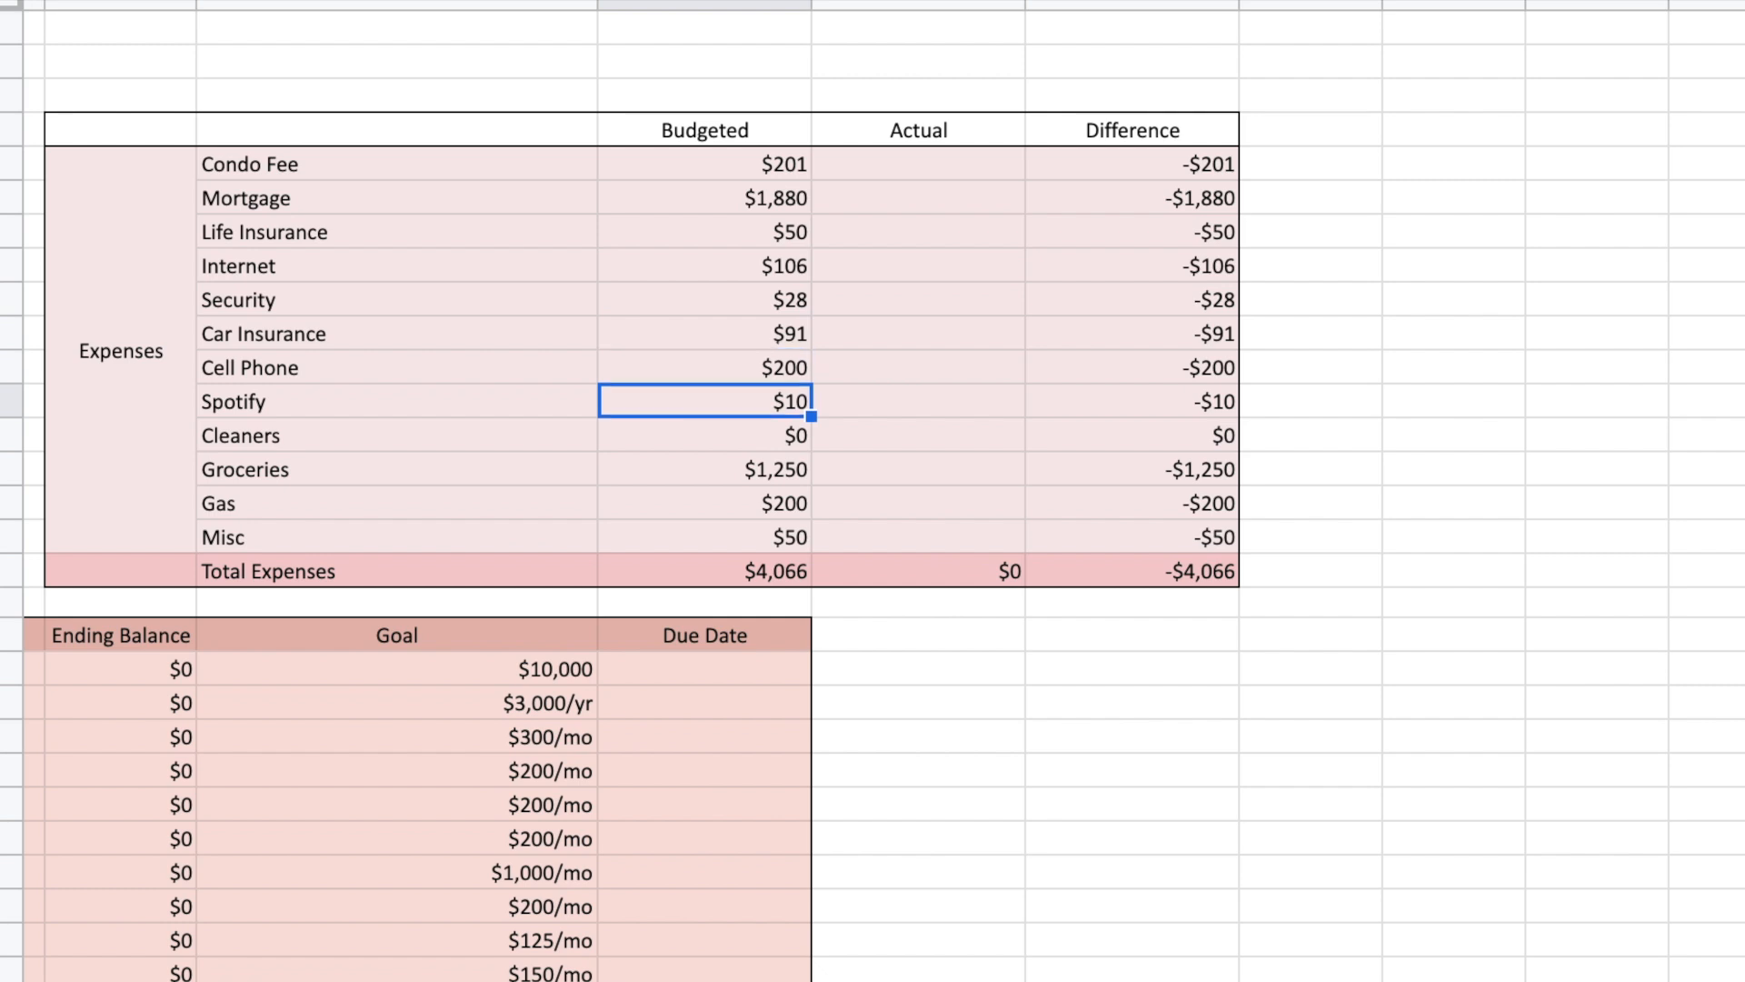
{"action": "key", "text": "Down"}
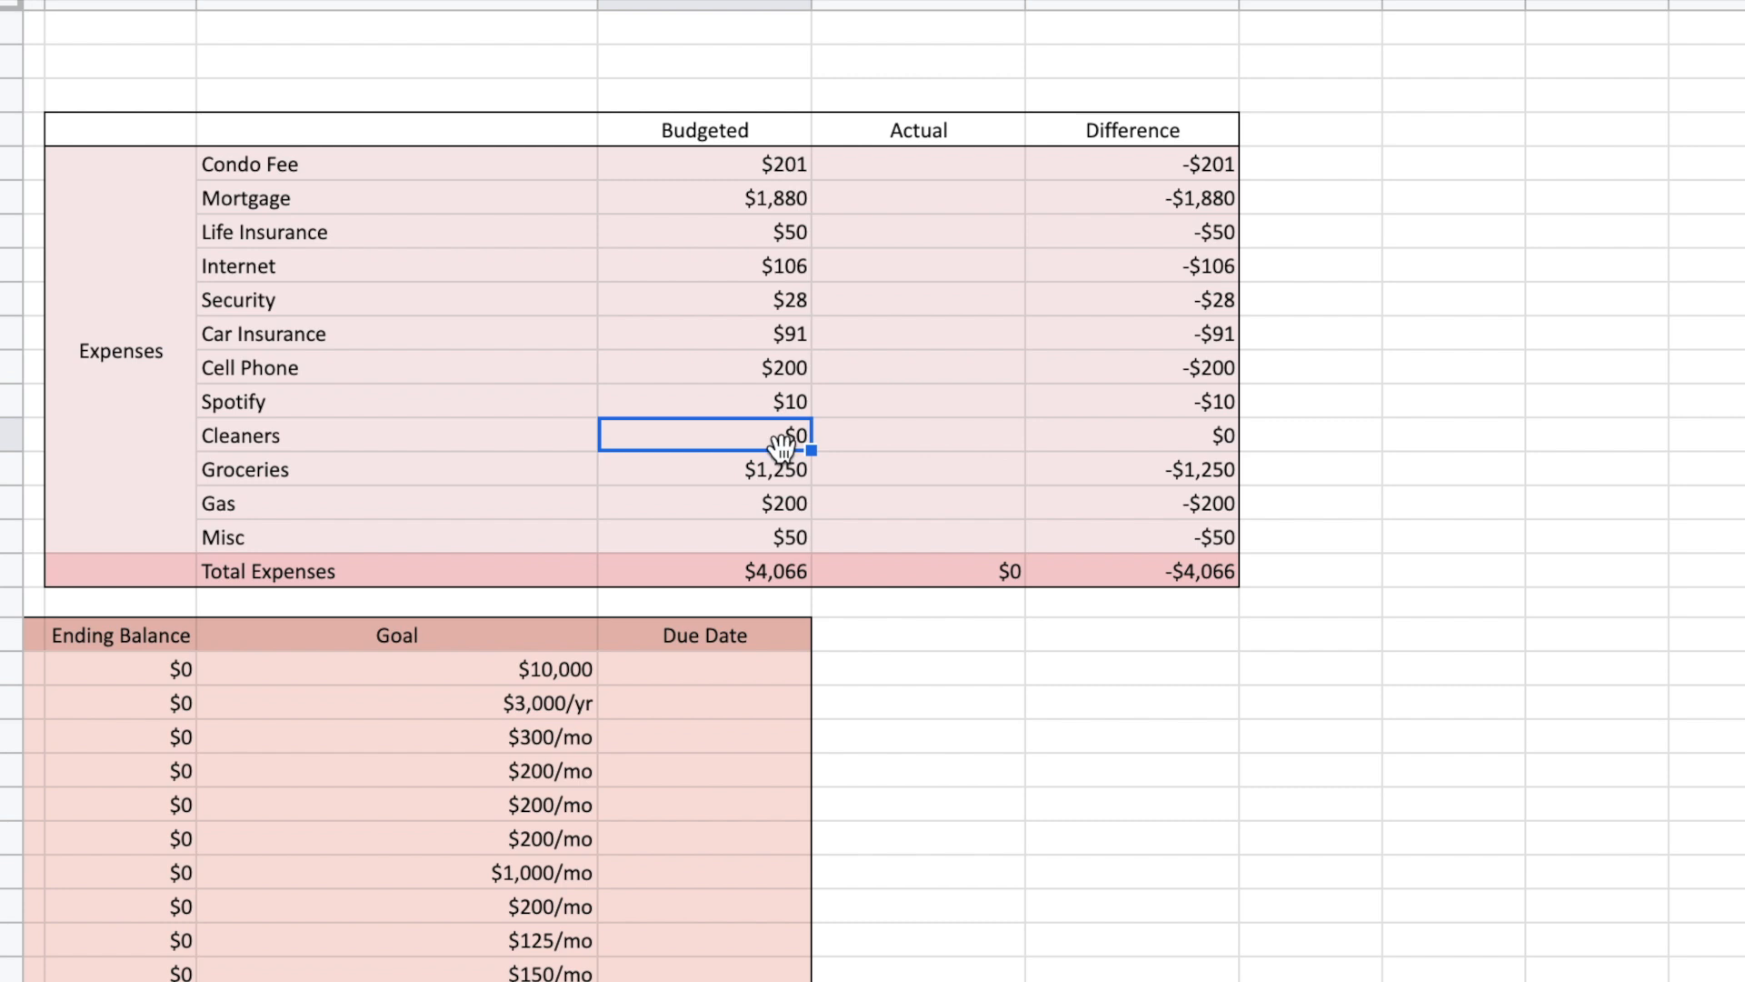
{"action": "key", "text": "Down"}
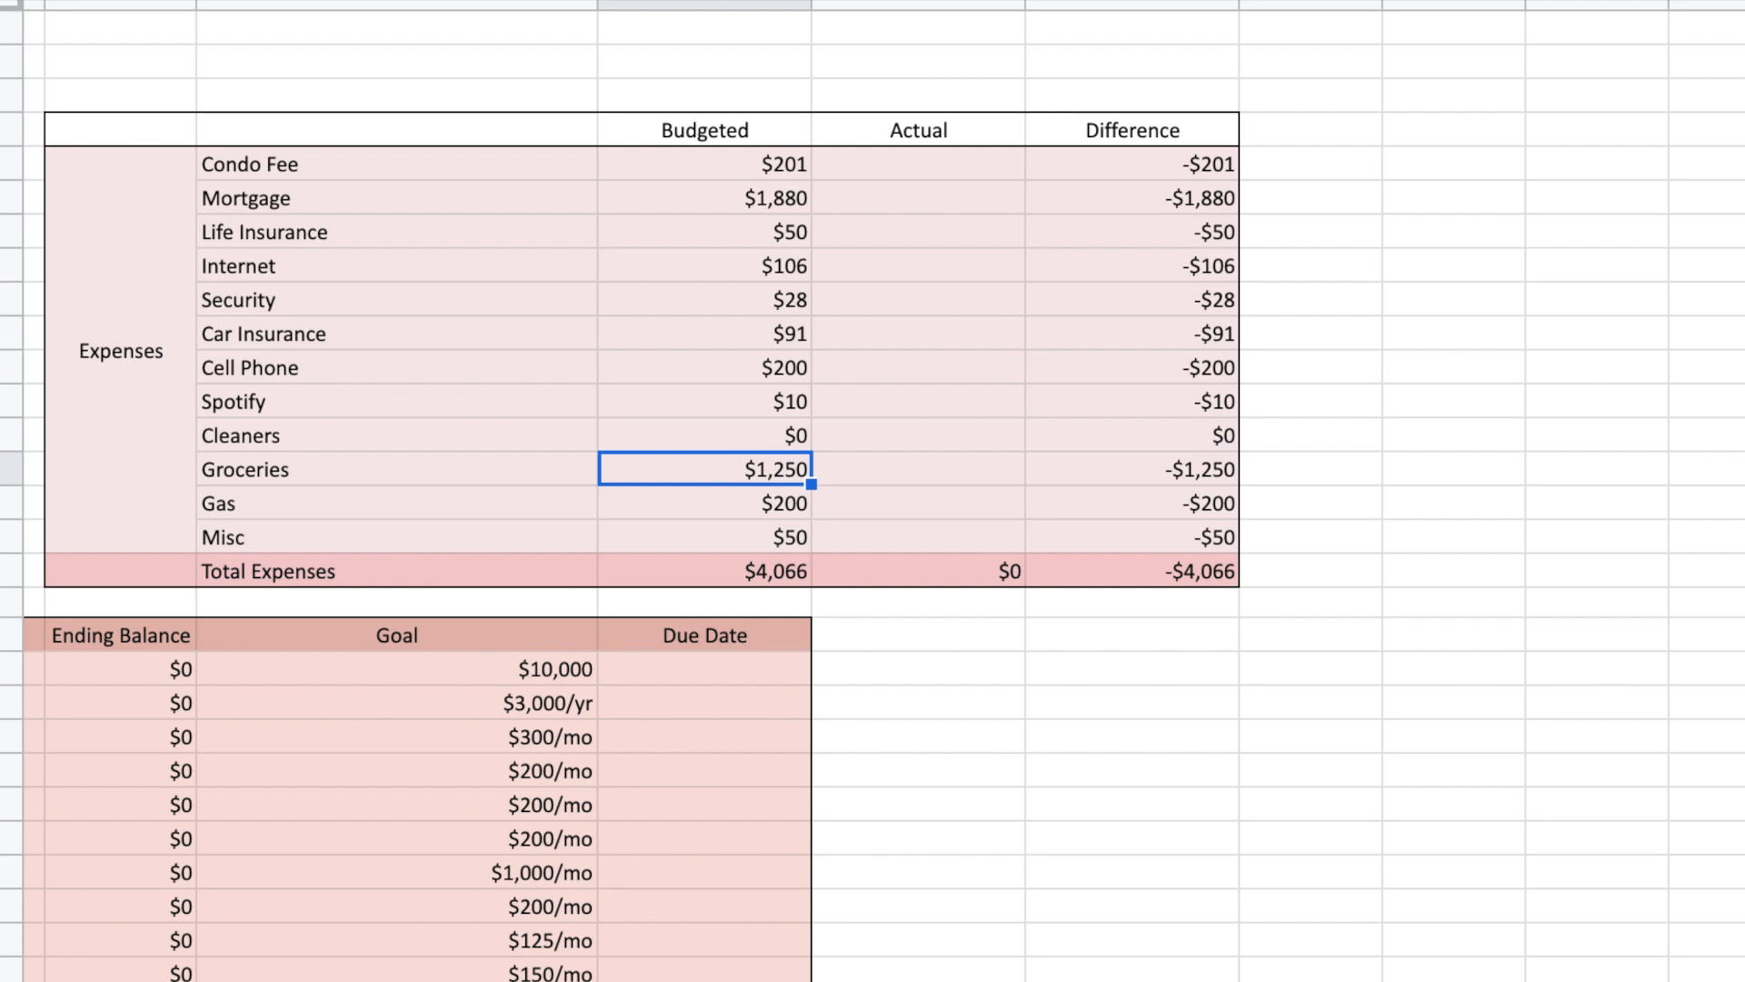
{"action": "left_click", "coordinate": [705, 502]}
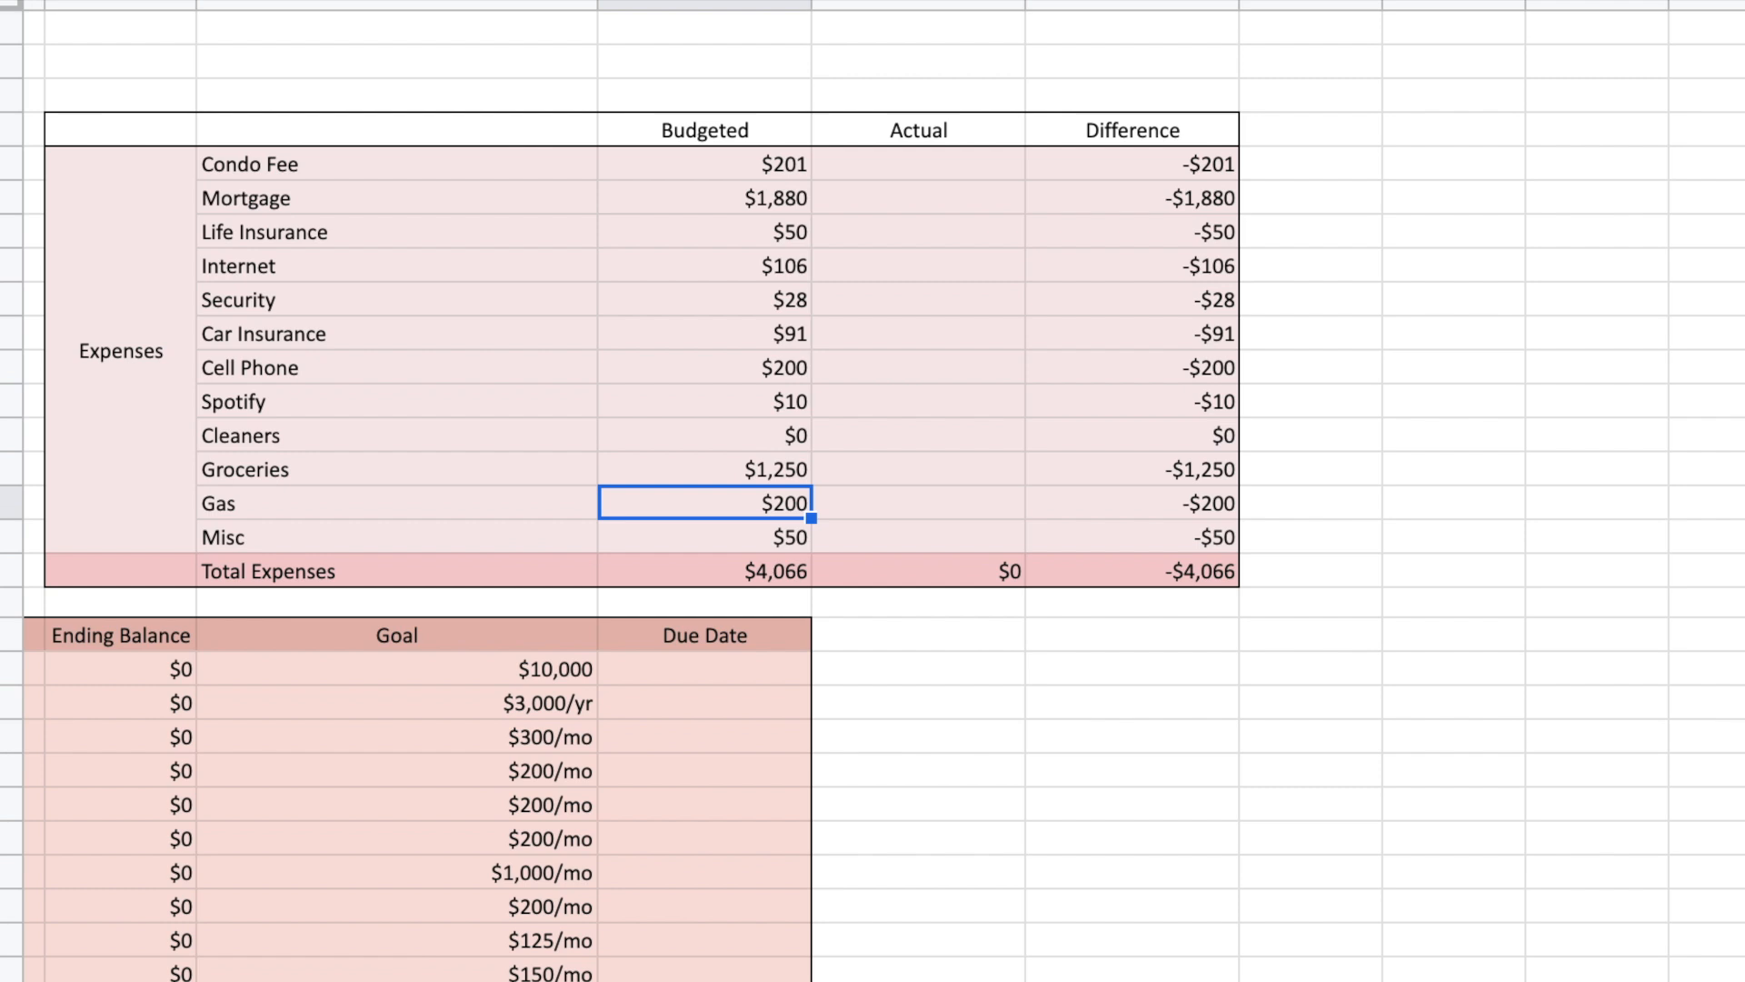
{"action": "key", "text": "Down"}
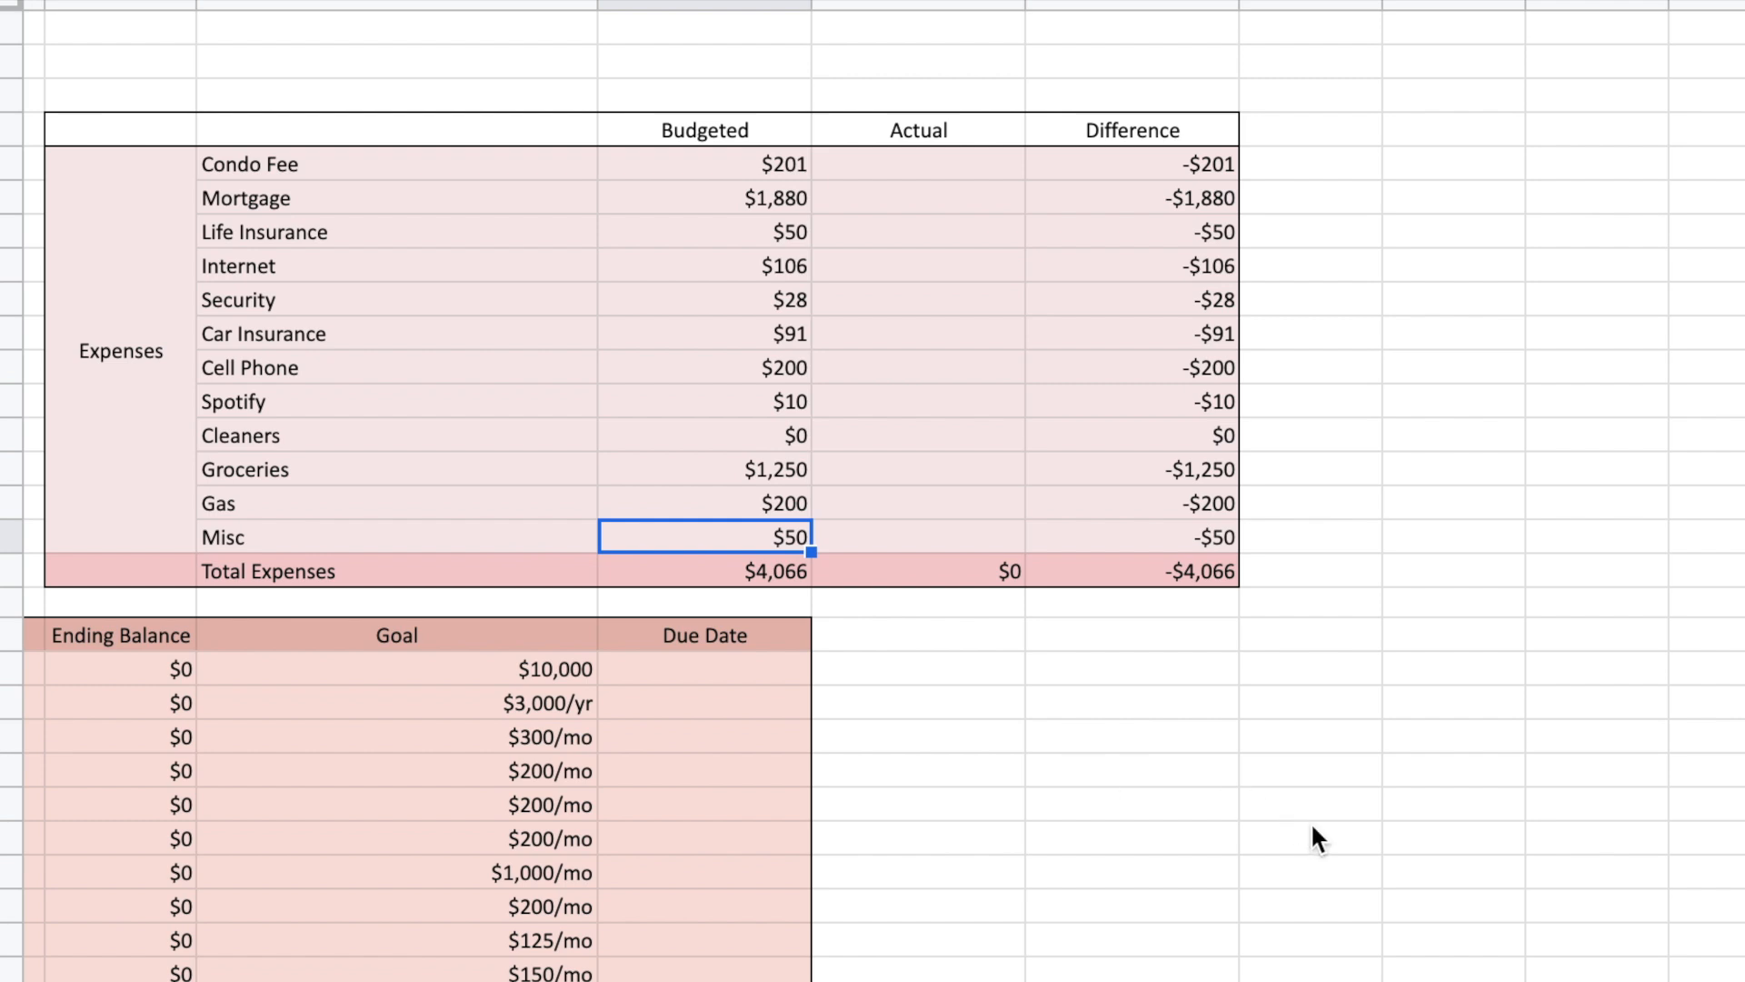
{"action": "key", "text": "Down"}
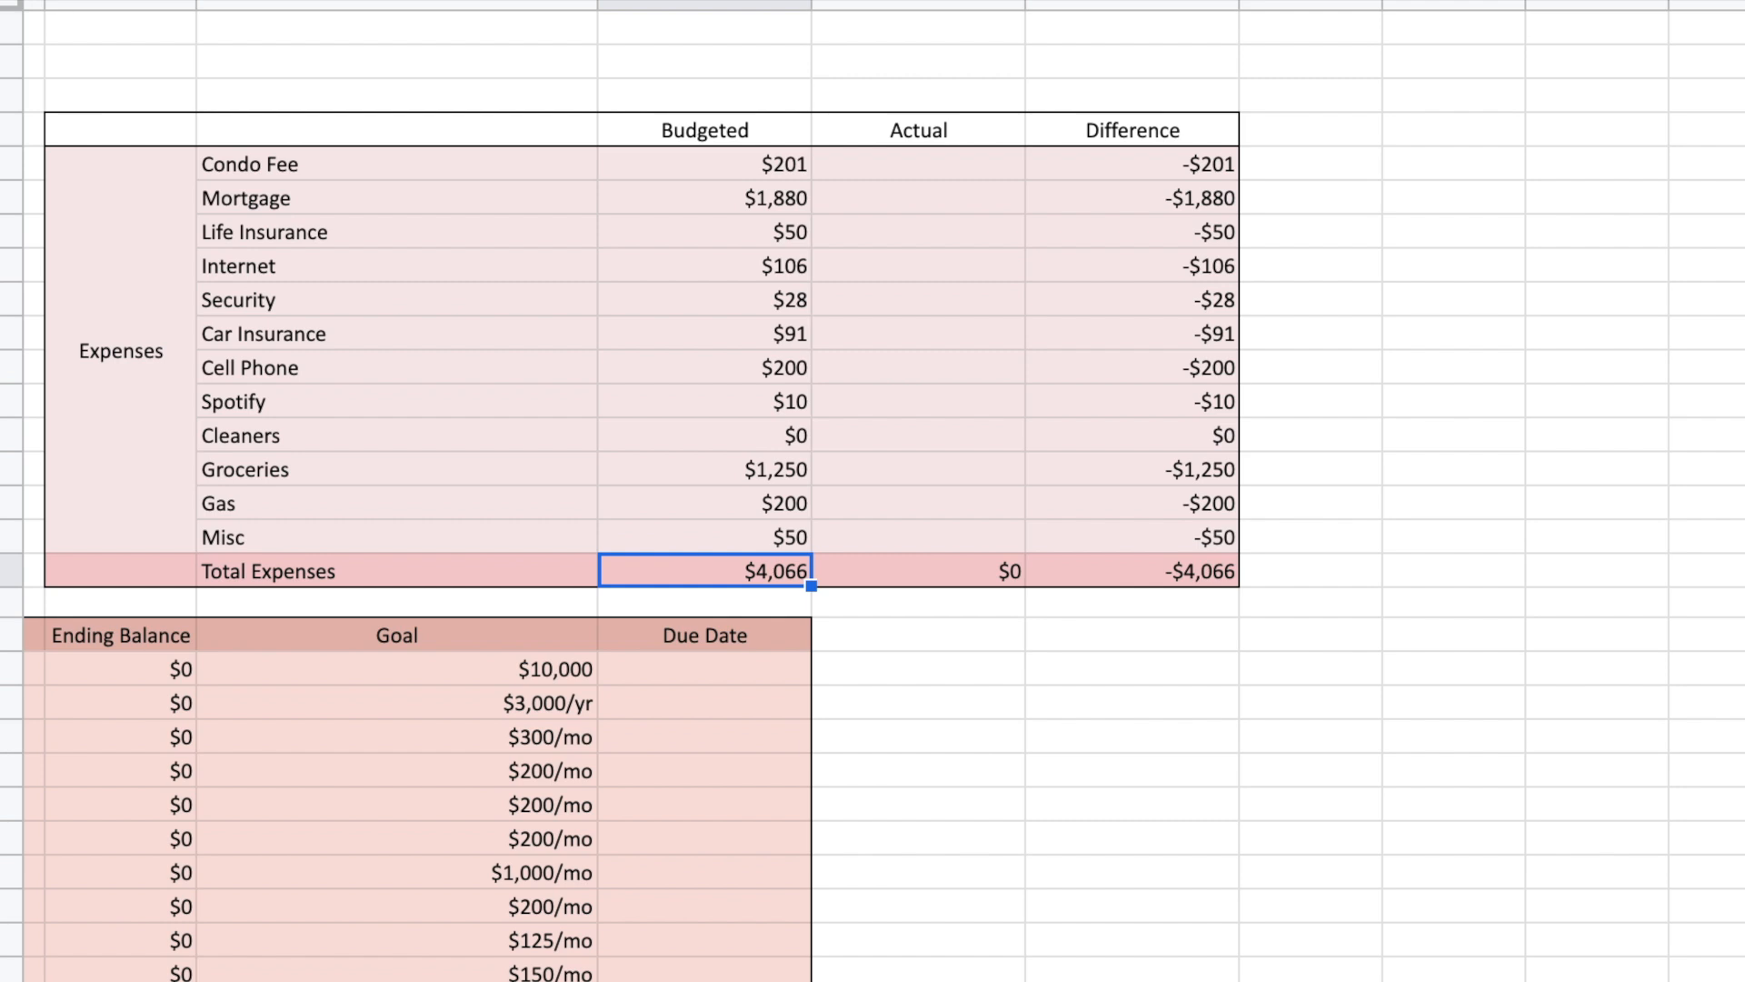
Examine the budgeted amount of each sinking fund from Emergency Fund through Christmas/Kids Bdays.
{"action": "scroll", "coordinate": [872, 490], "scroll_direction": "left", "scroll_amount": 10}
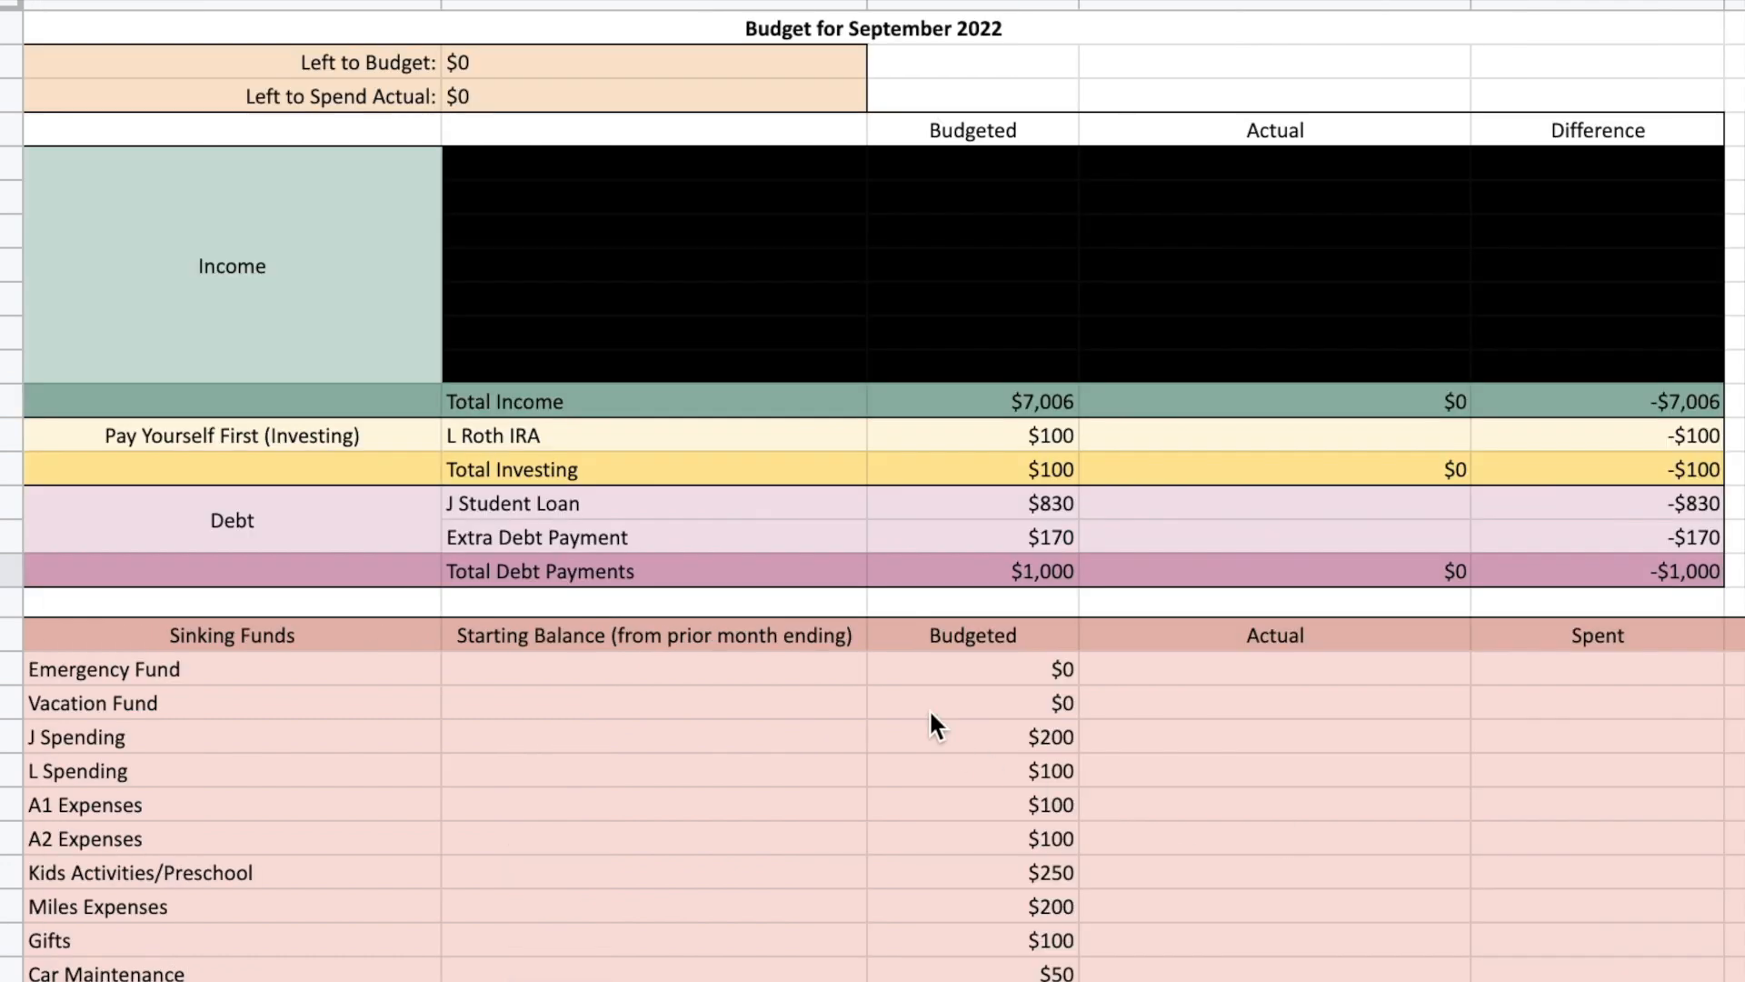
{"action": "scroll", "coordinate": [931, 714], "scroll_direction": "down", "scroll_amount": 5}
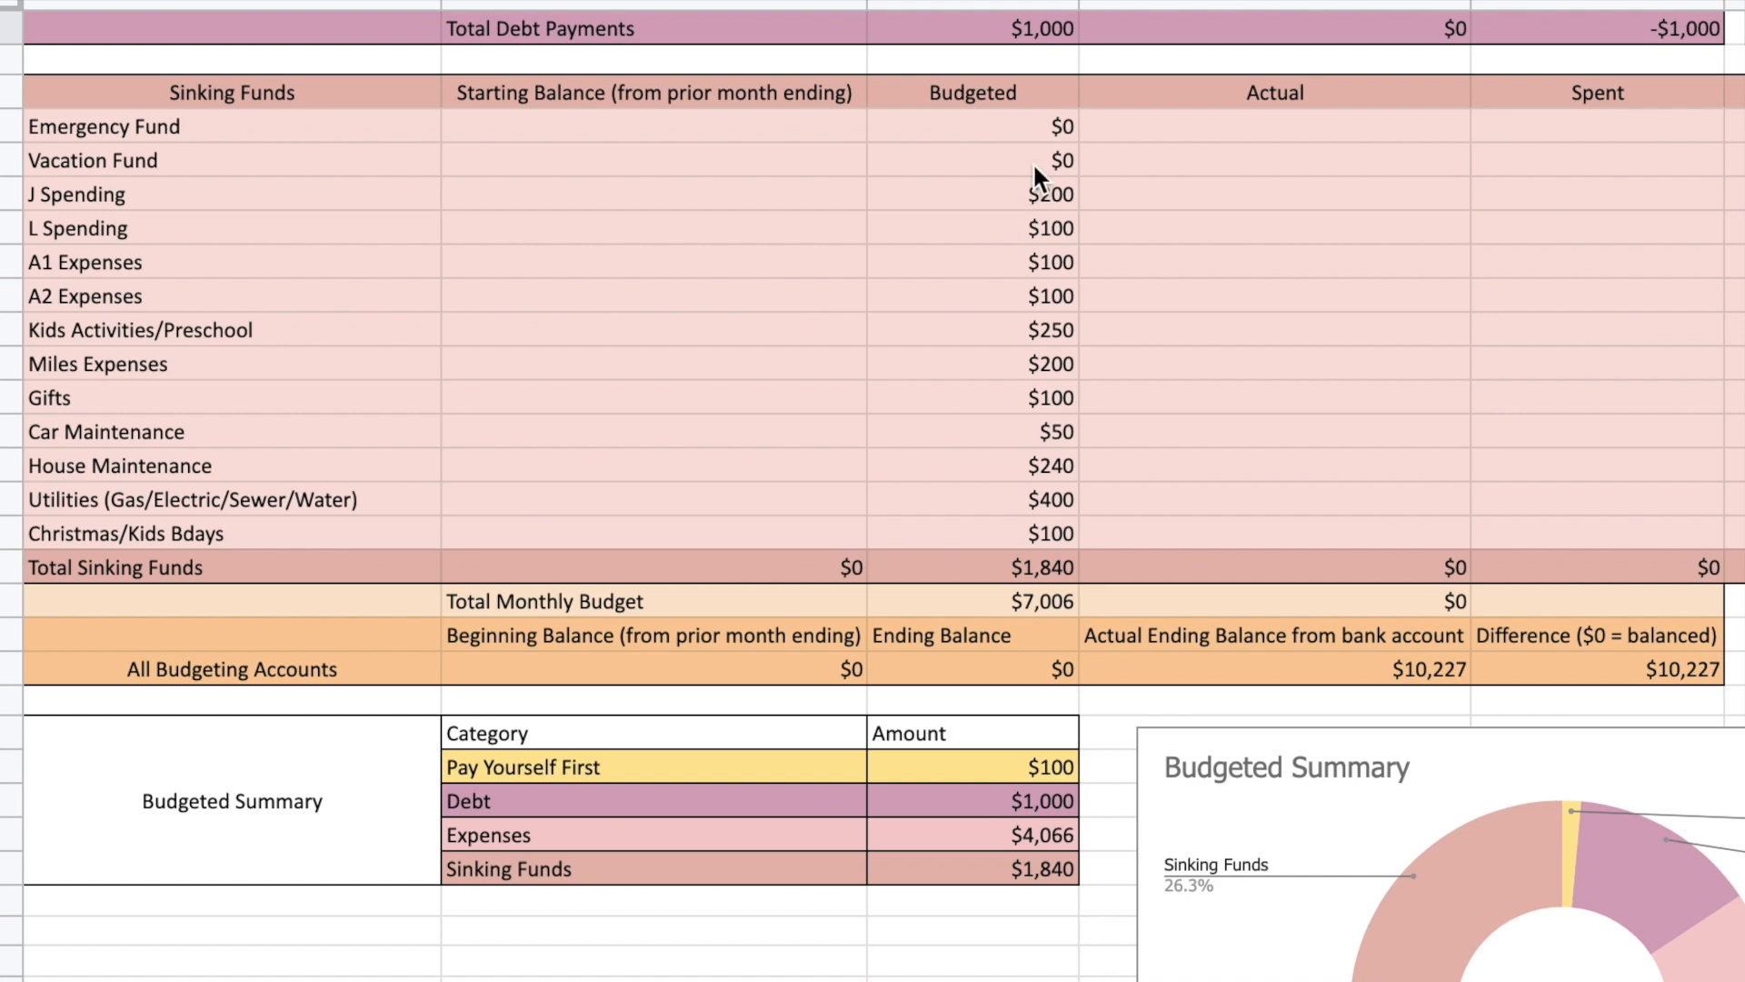
{"action": "left_click", "coordinate": [1042, 135]}
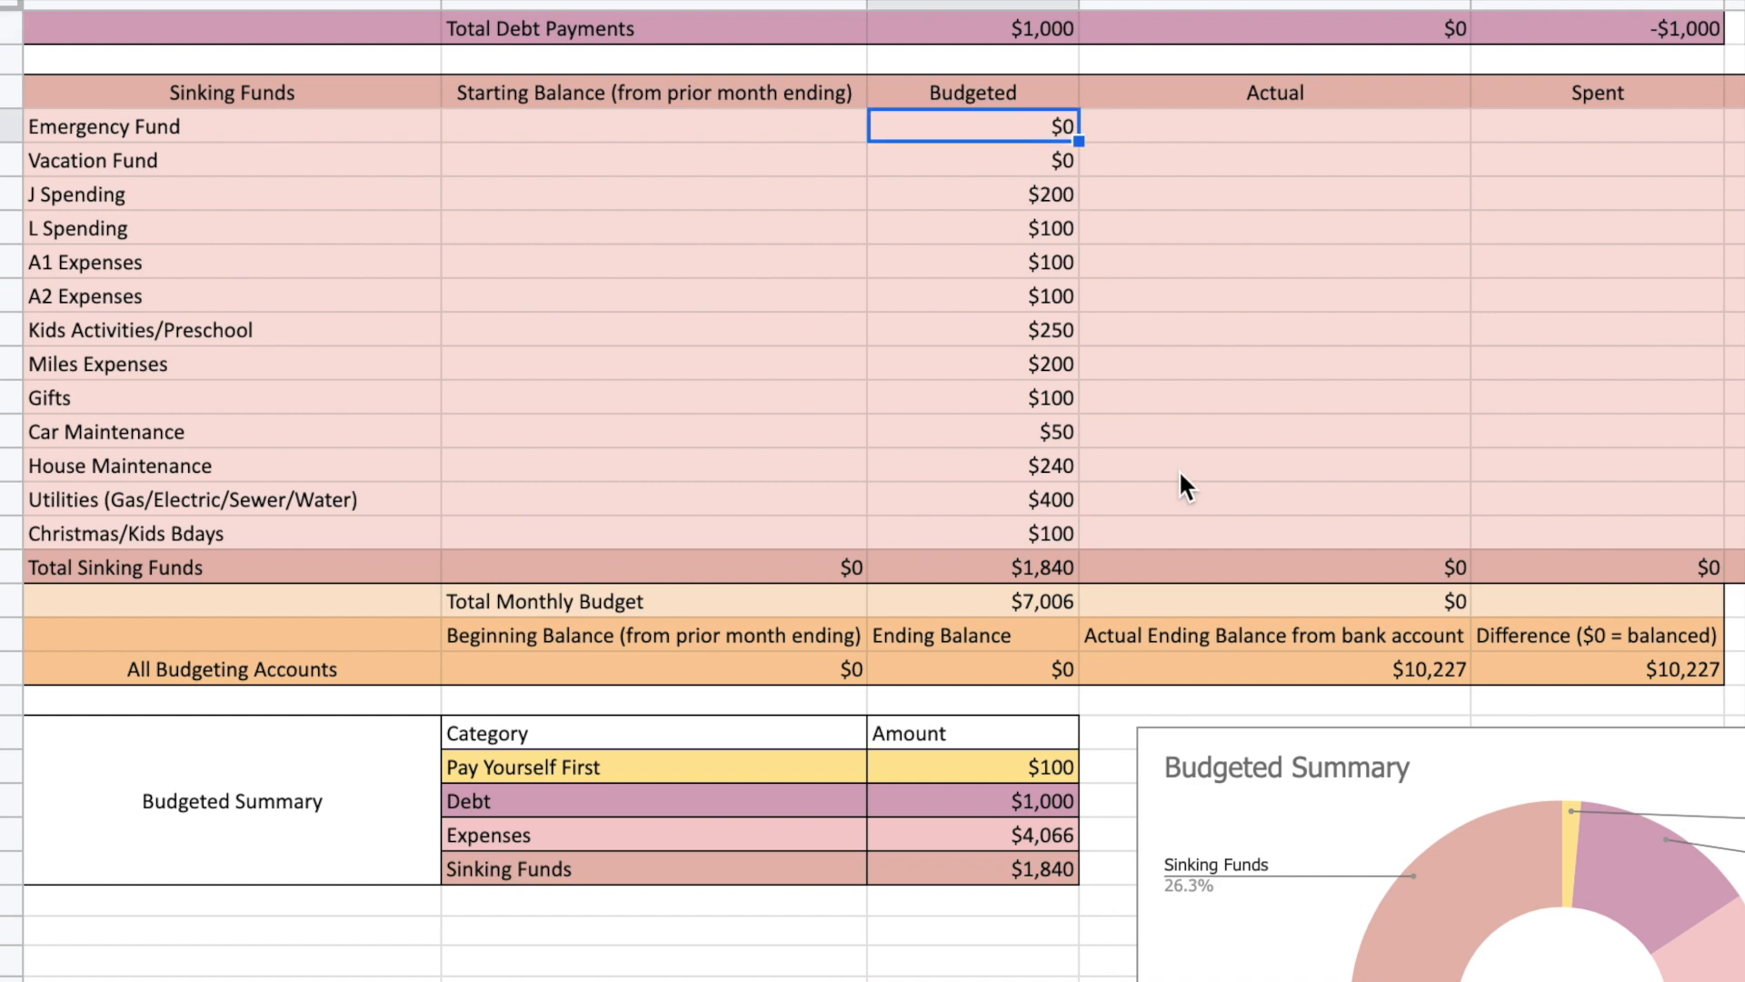
{"action": "key", "text": "Down"}
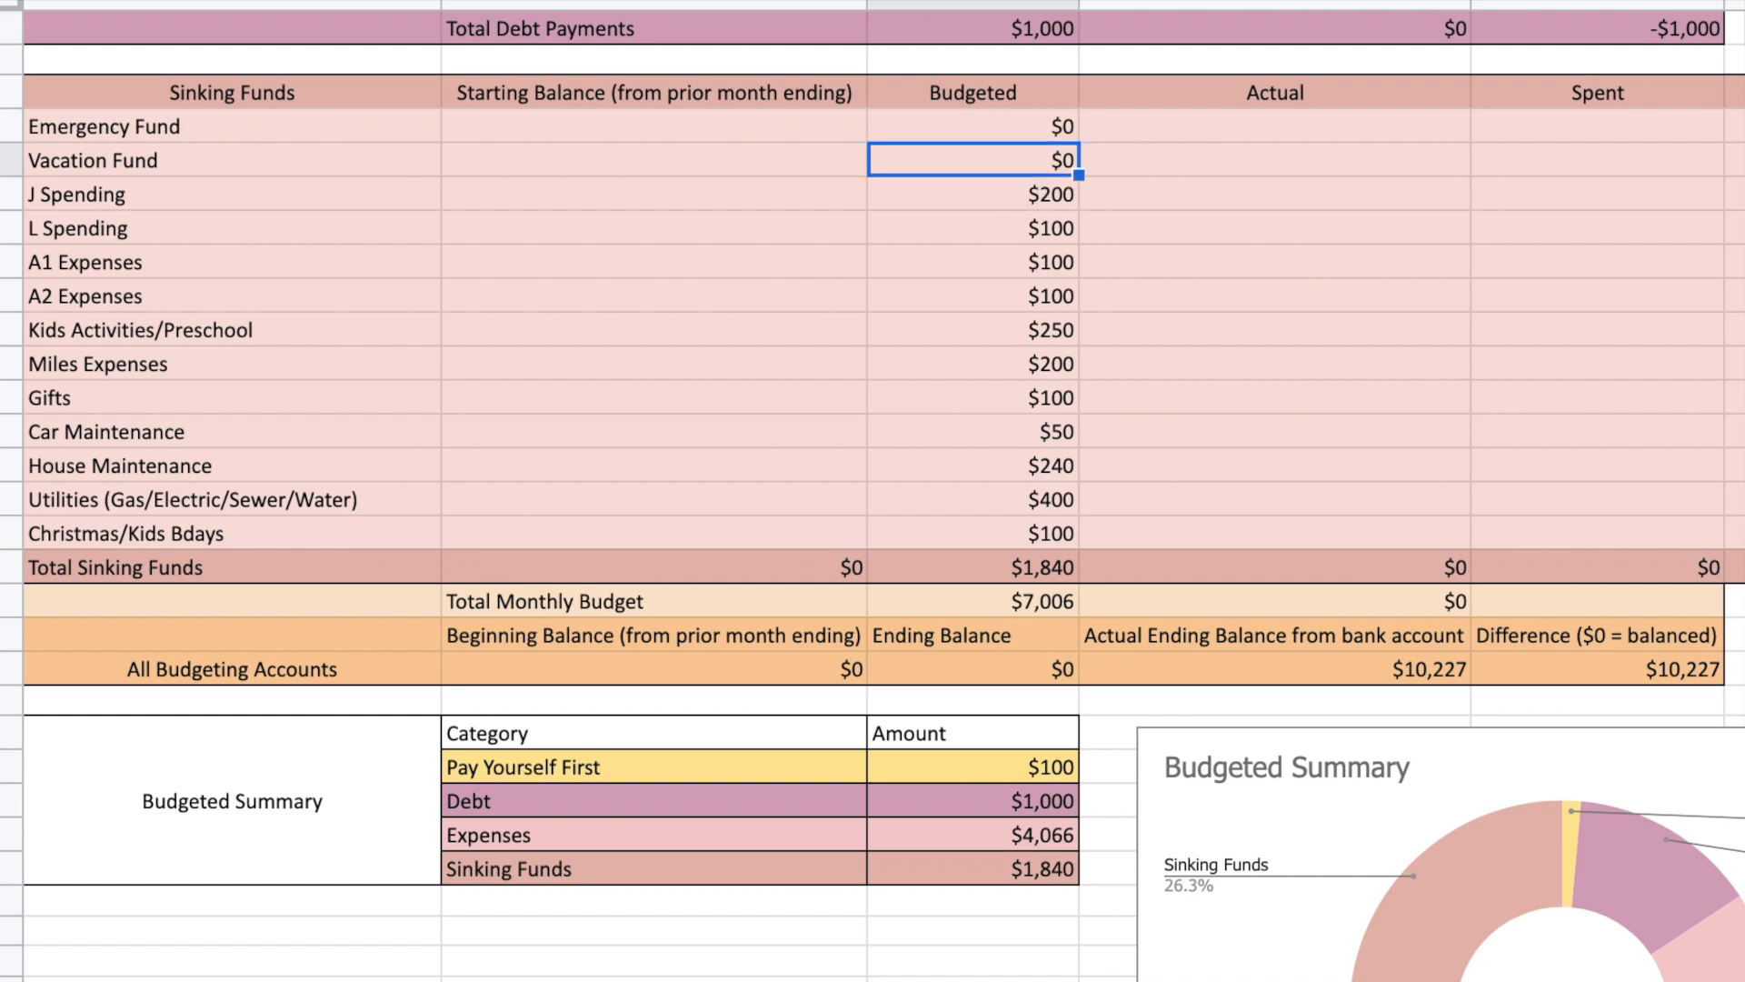
{"action": "key", "text": "Down"}
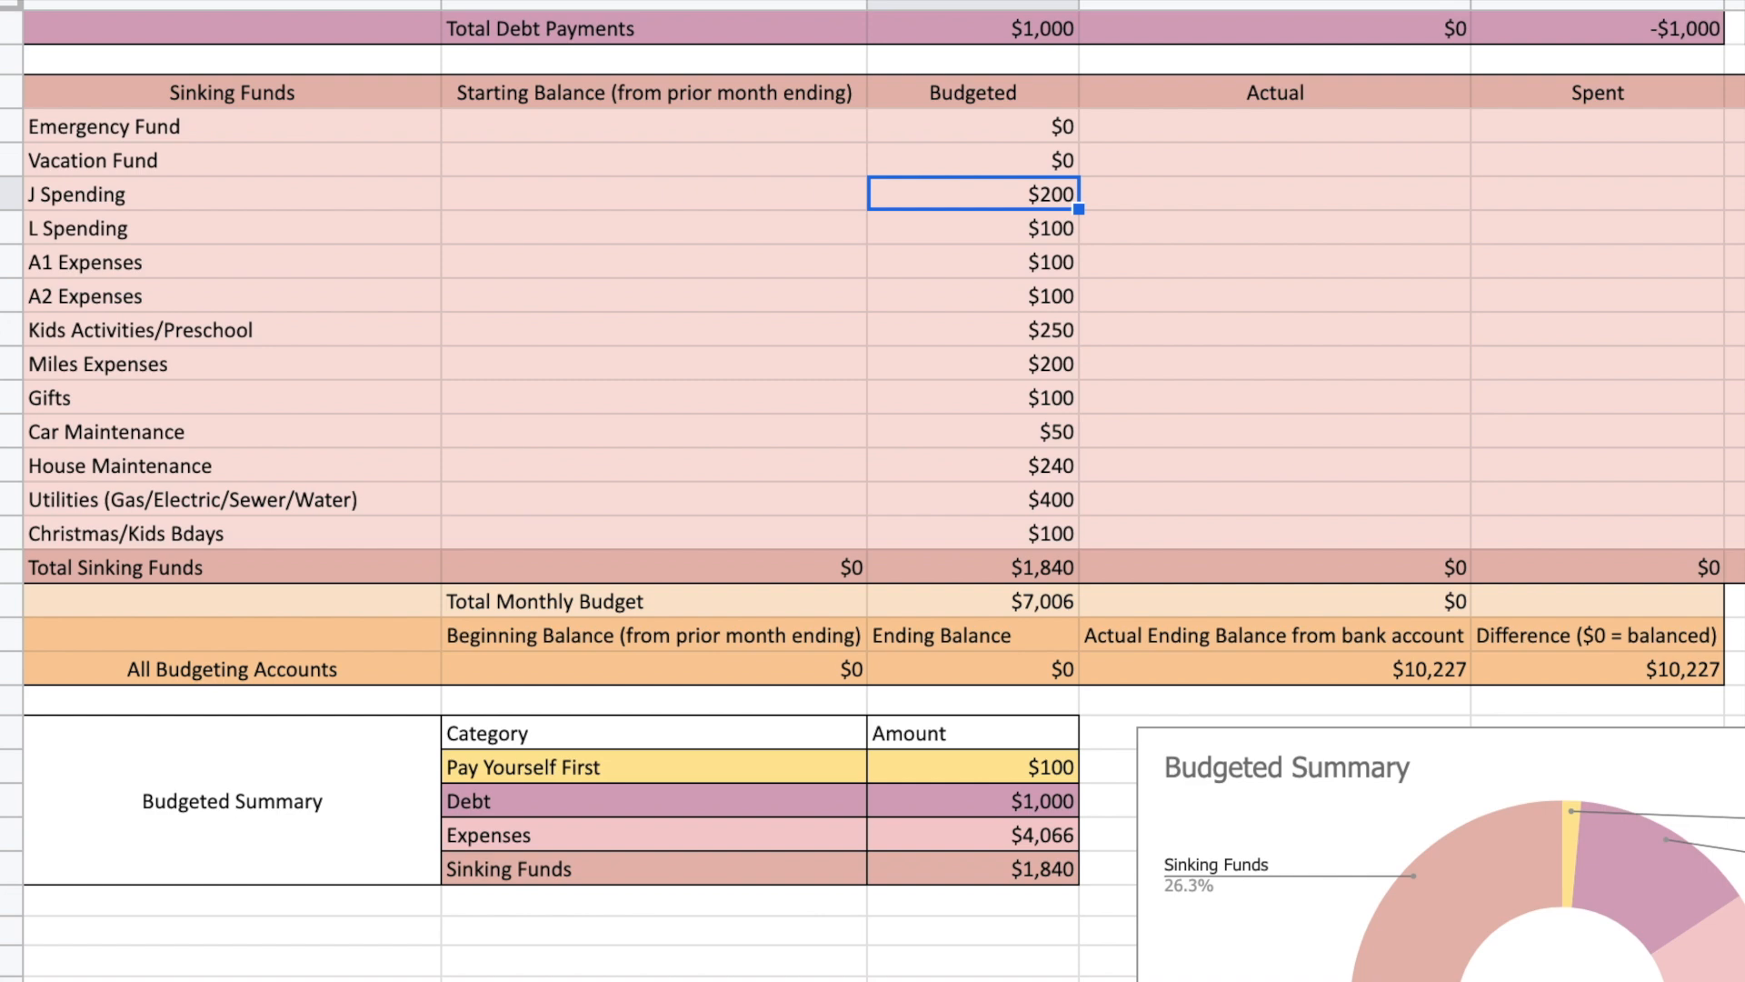
{"action": "key", "text": "Down"}
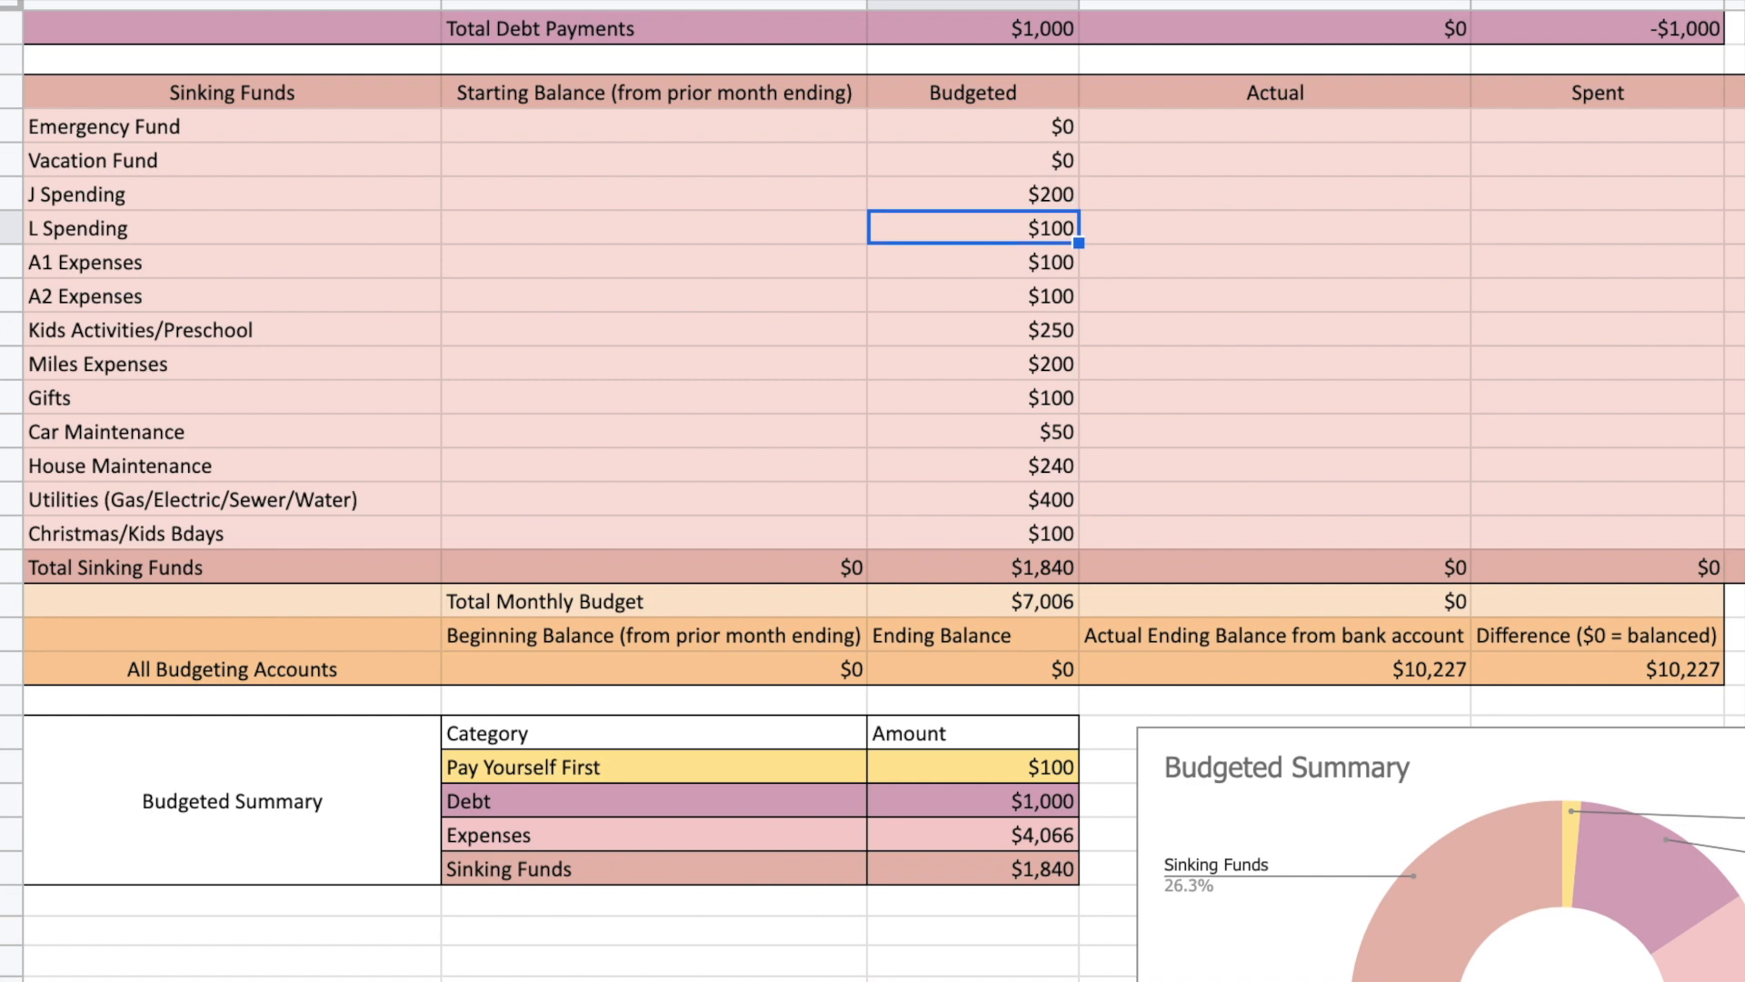
{"action": "key", "text": "Down"}
{"action": "key", "text": "Down"}
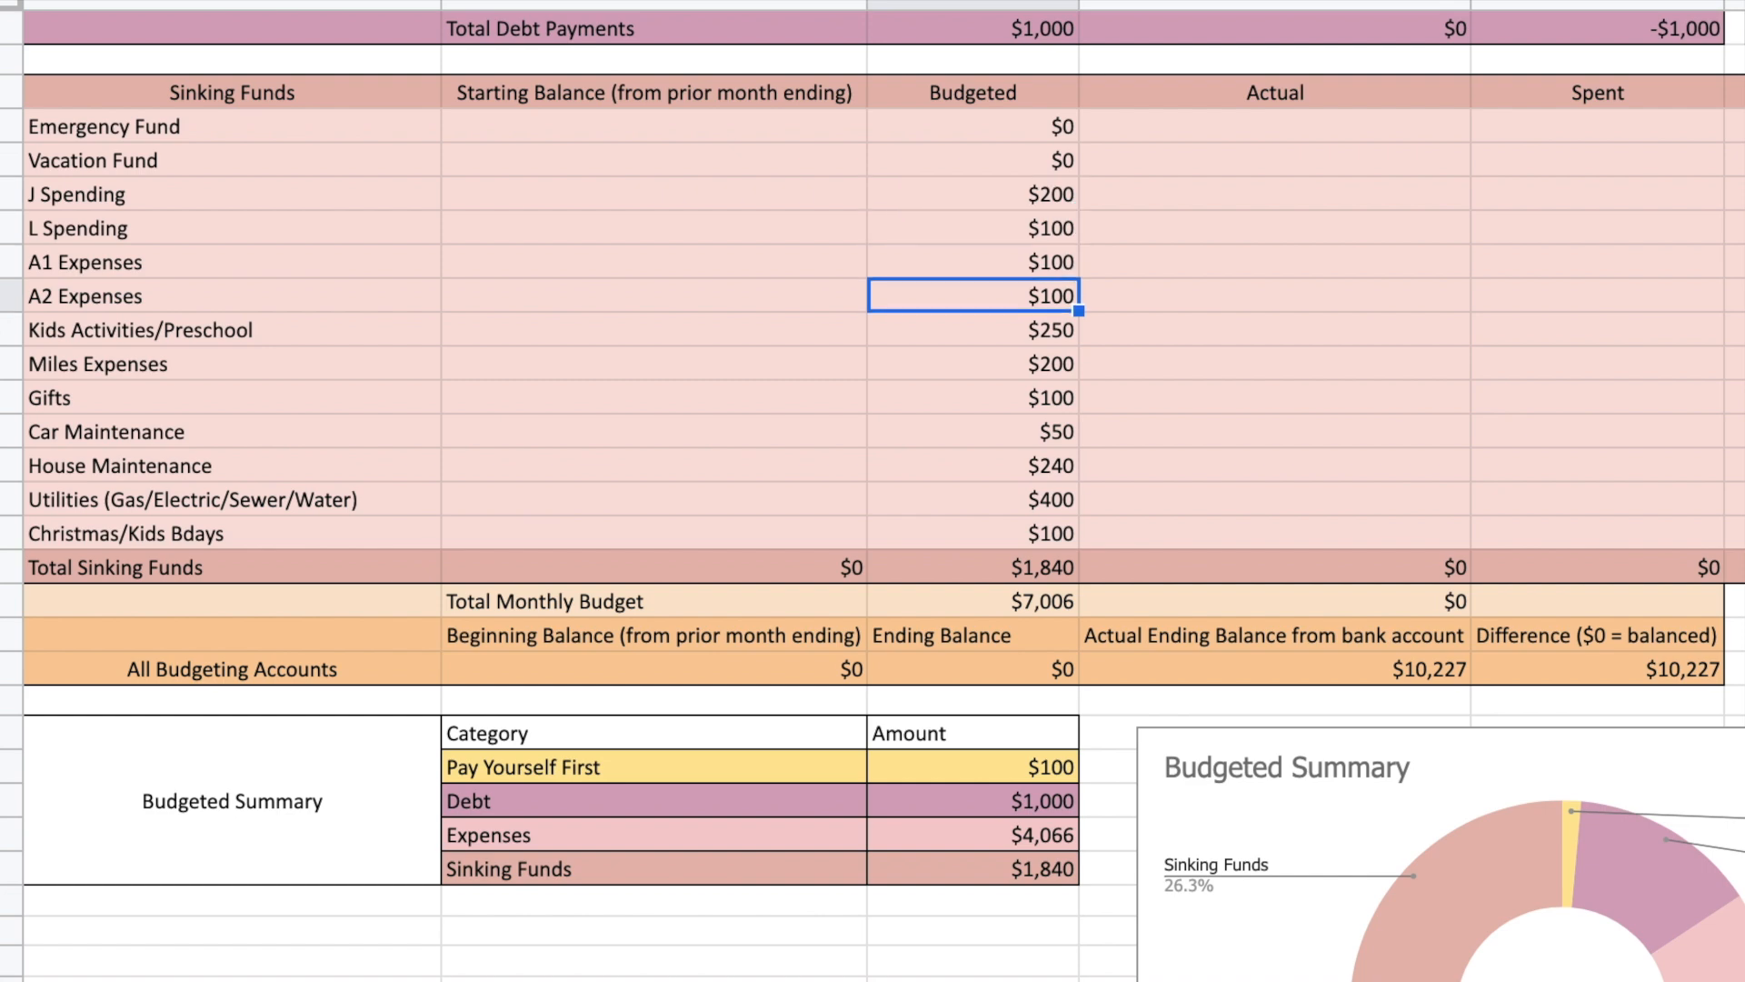
{"action": "key", "text": "Down"}
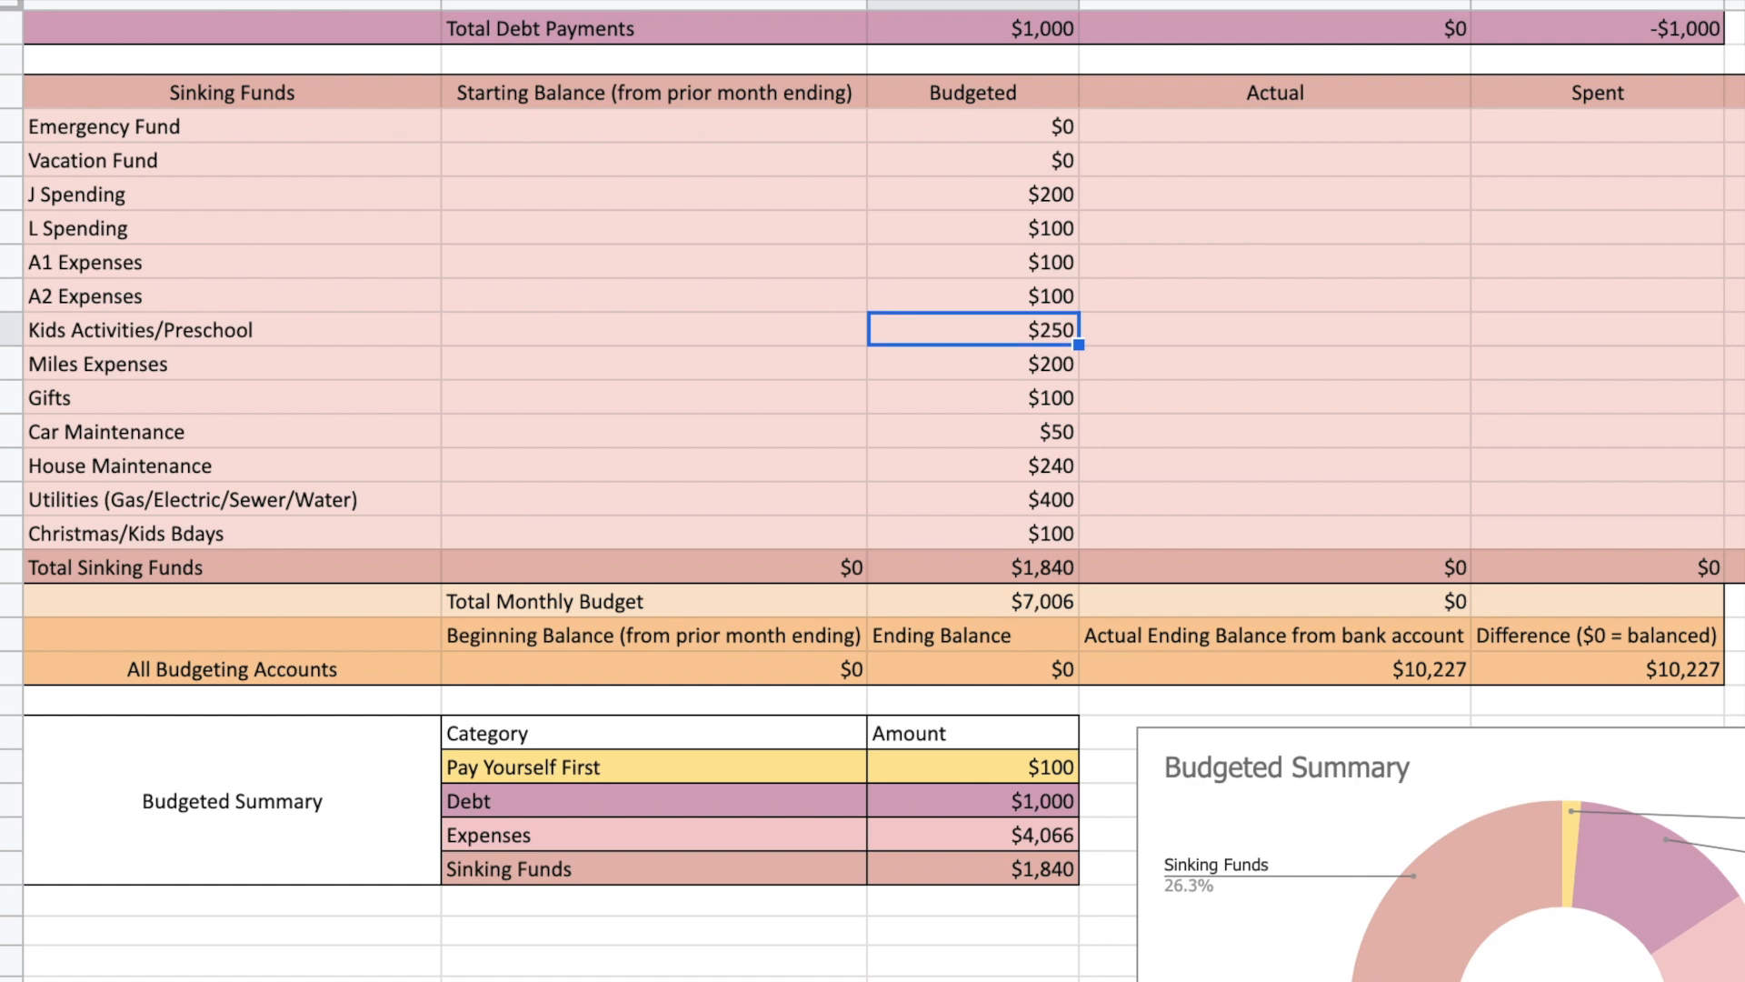
{"action": "key", "text": "Down"}
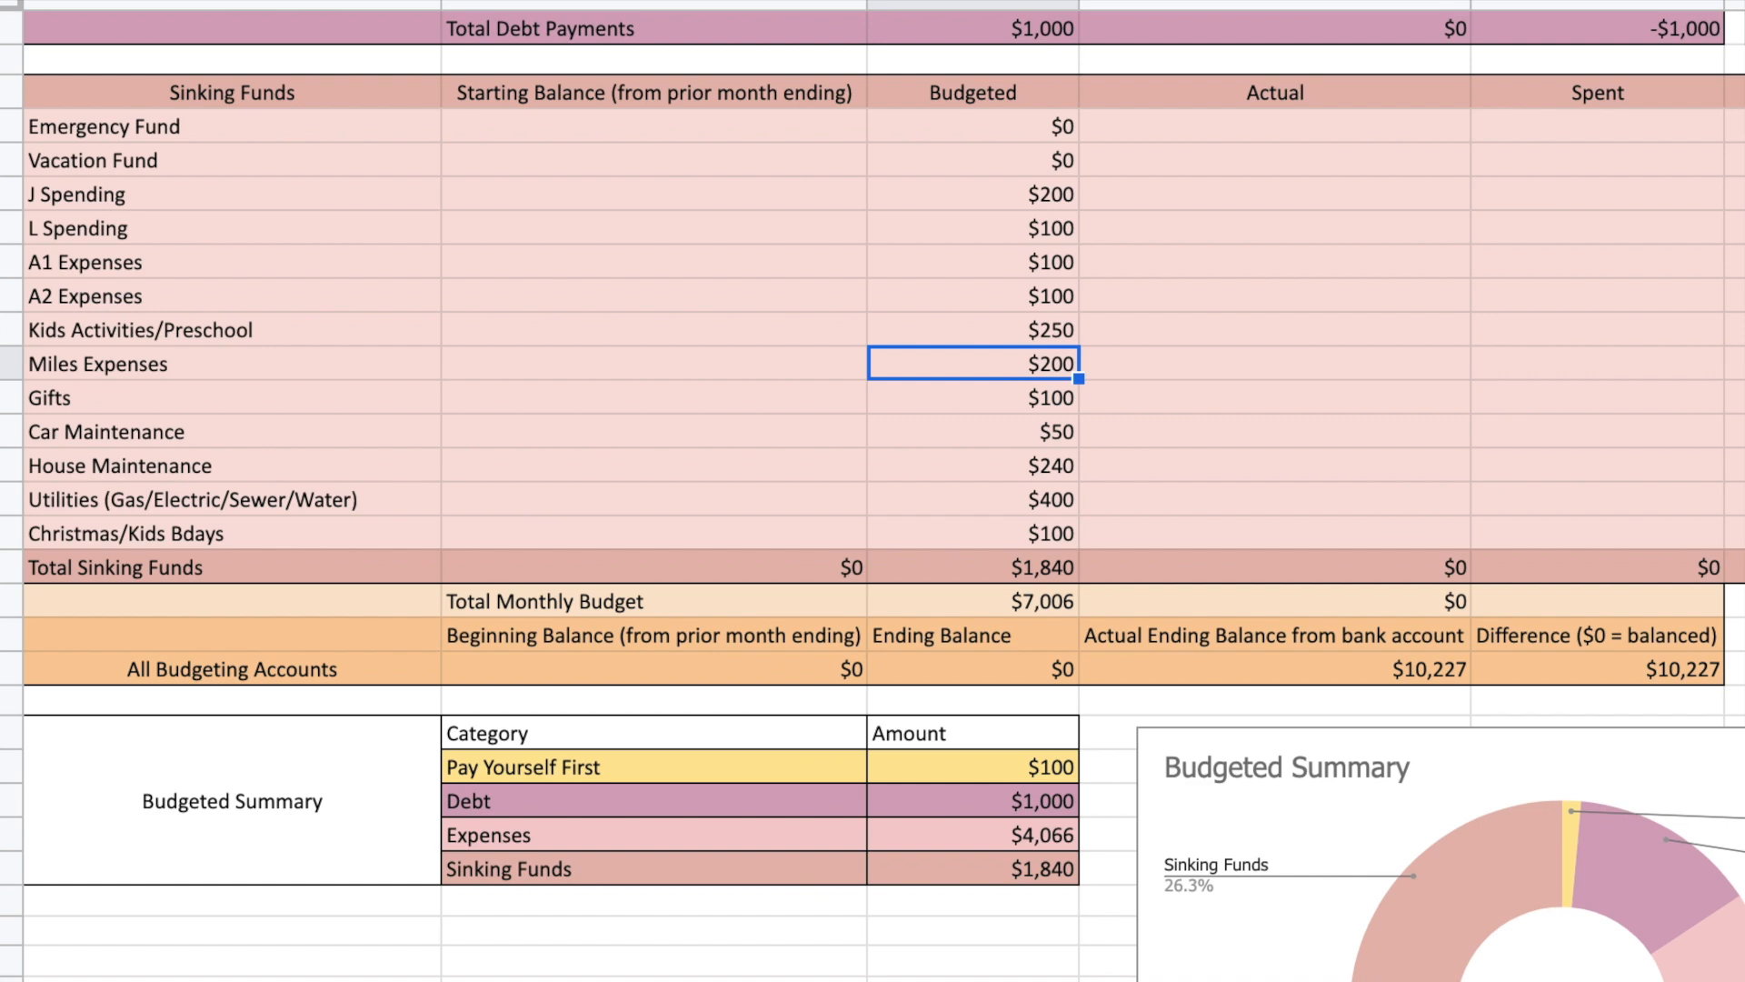
{"action": "key", "text": "Down"}
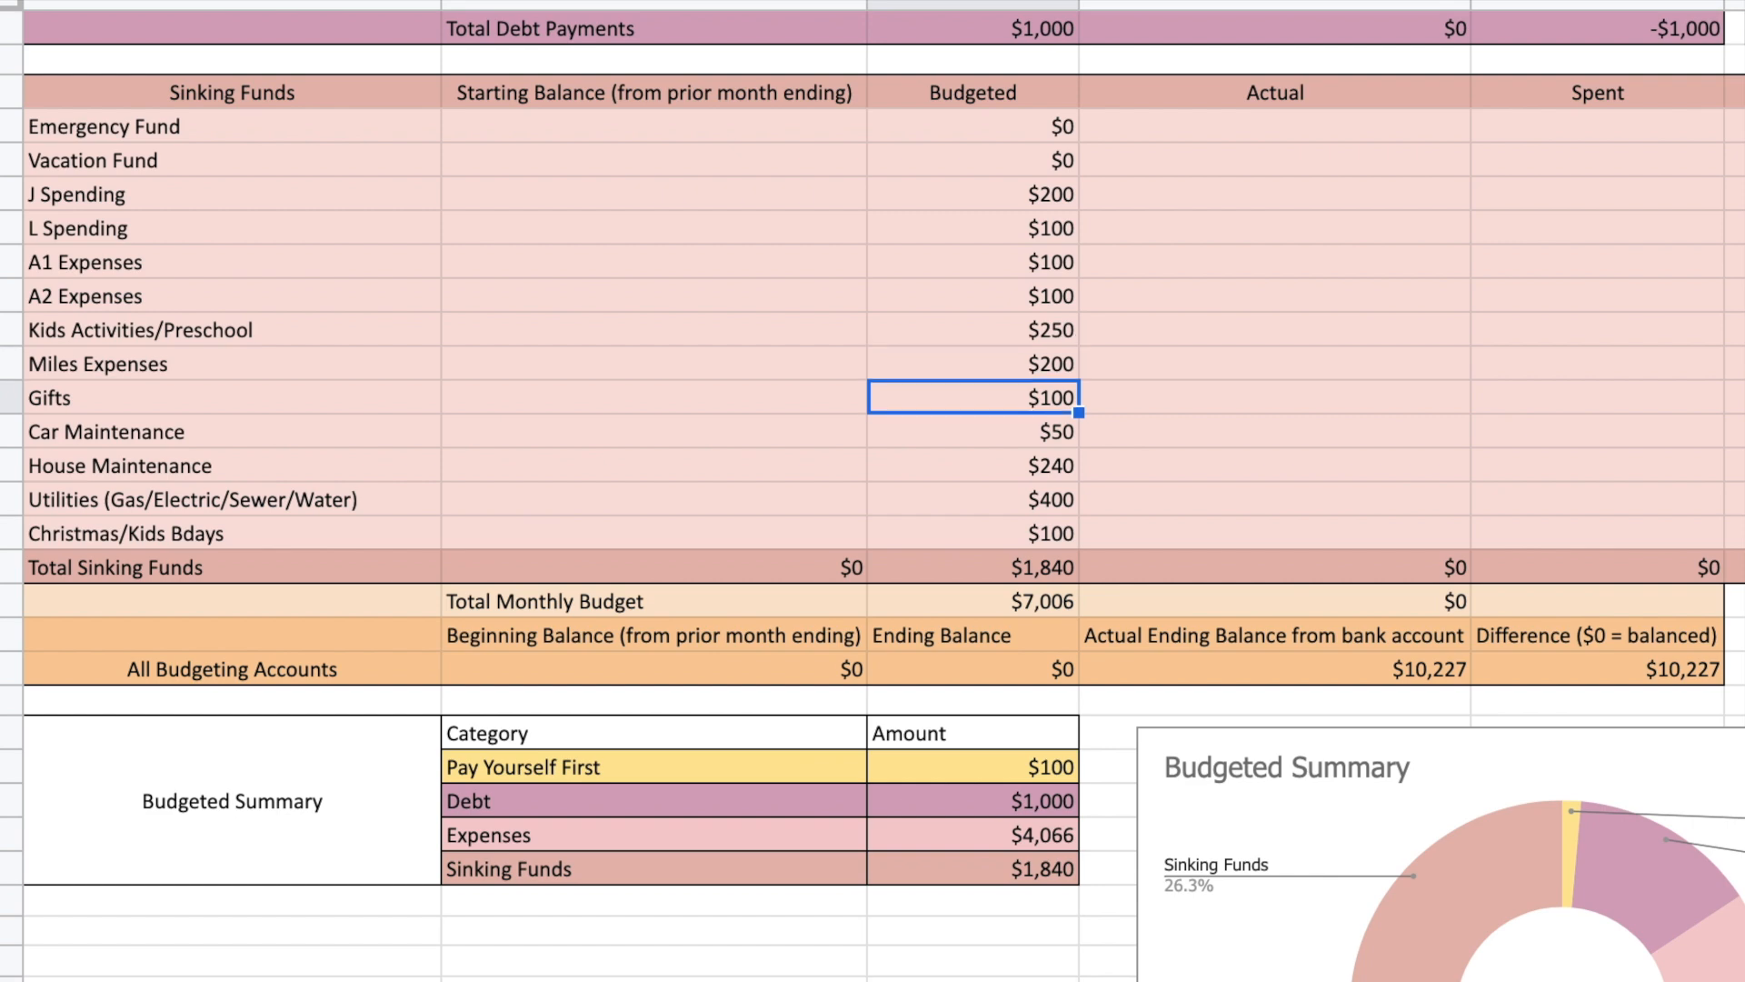
{"action": "key", "text": "Down"}
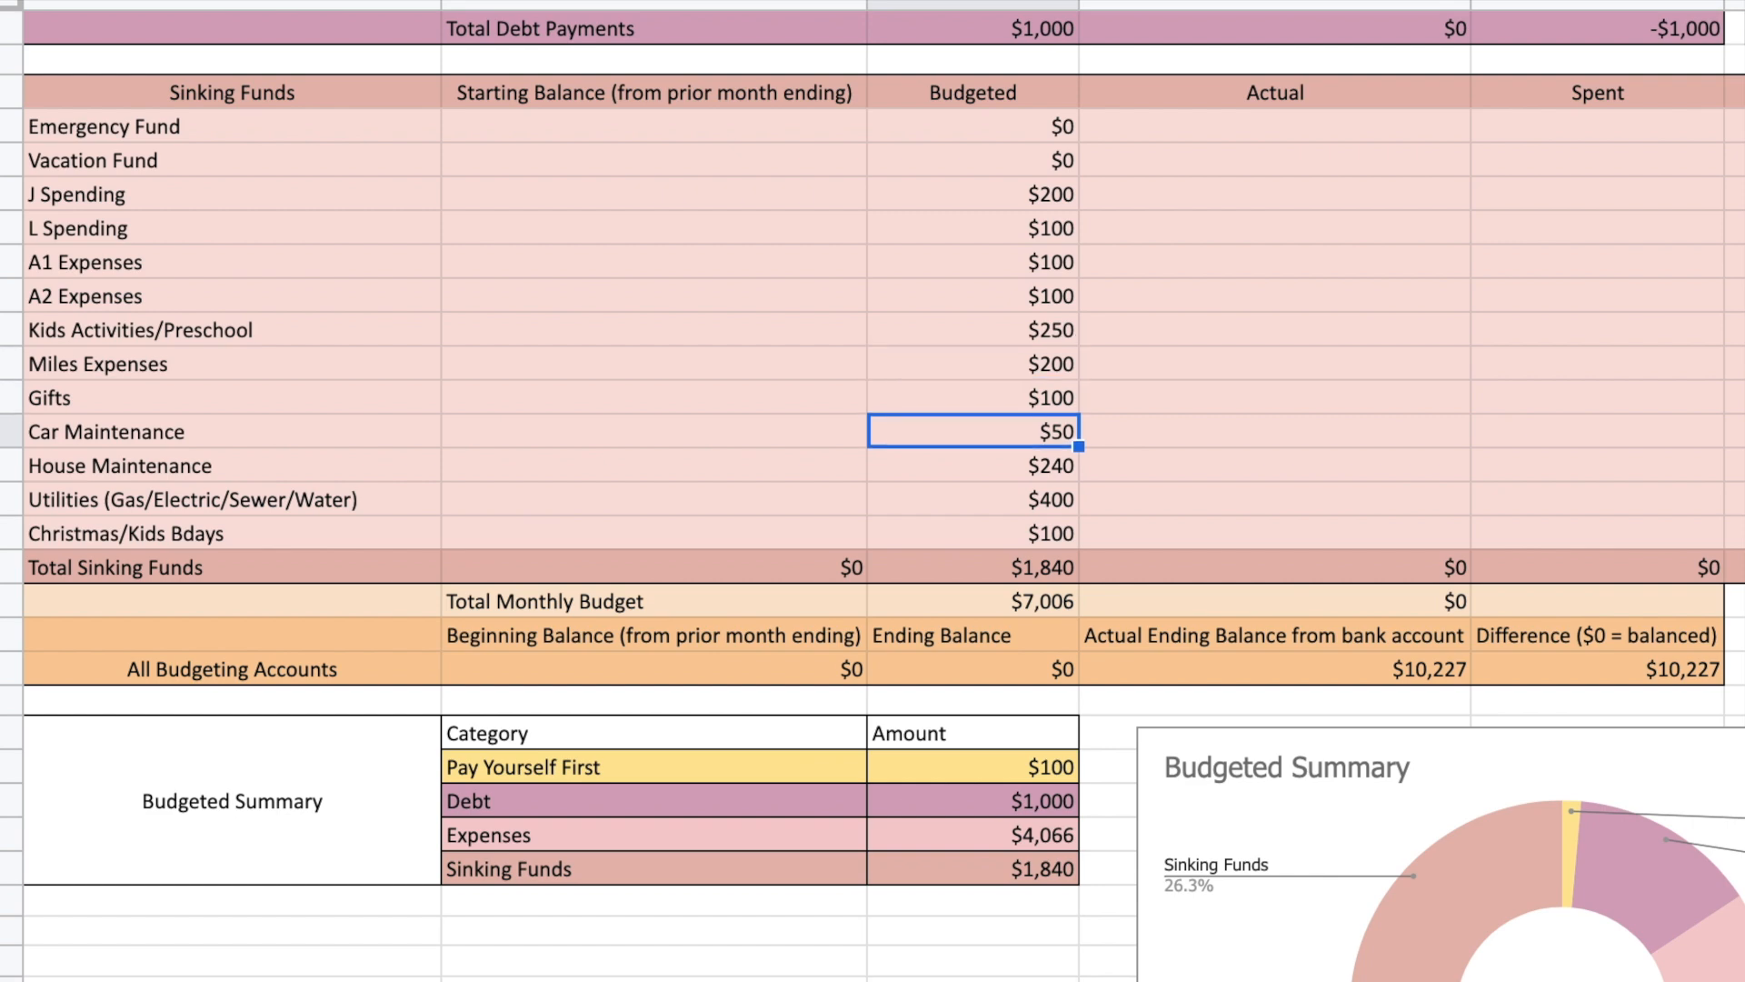
{"action": "key", "text": "Down"}
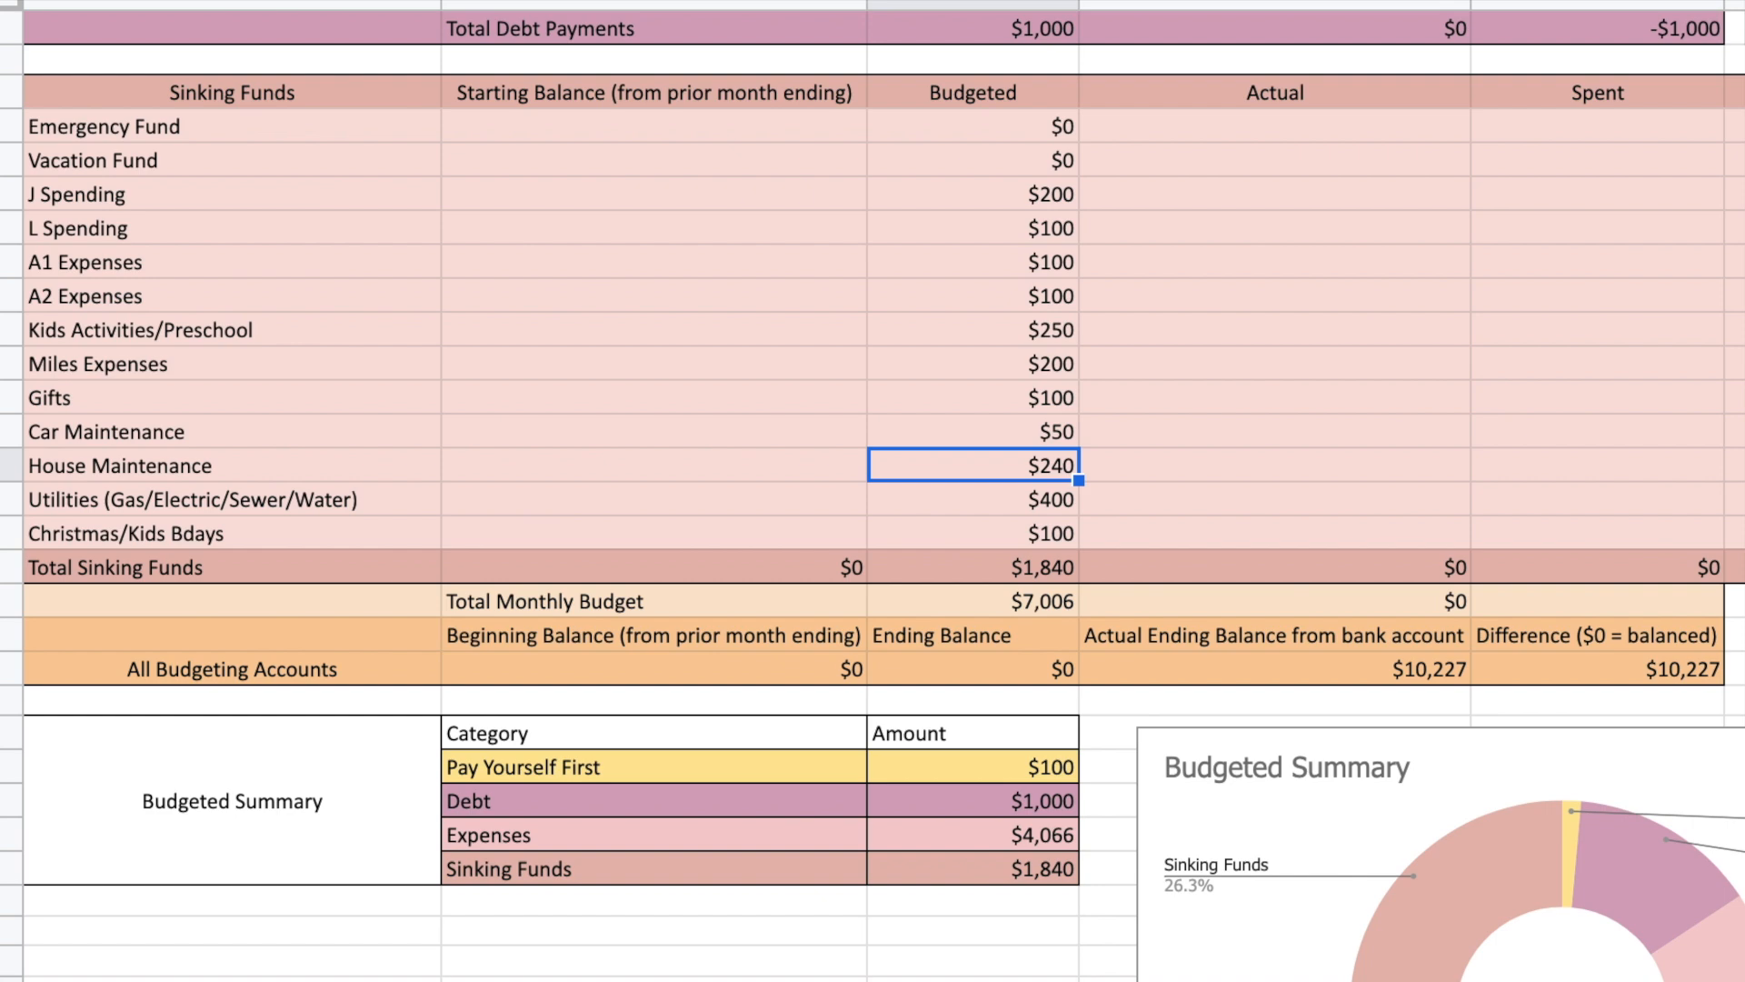
{"action": "key", "text": "Down"}
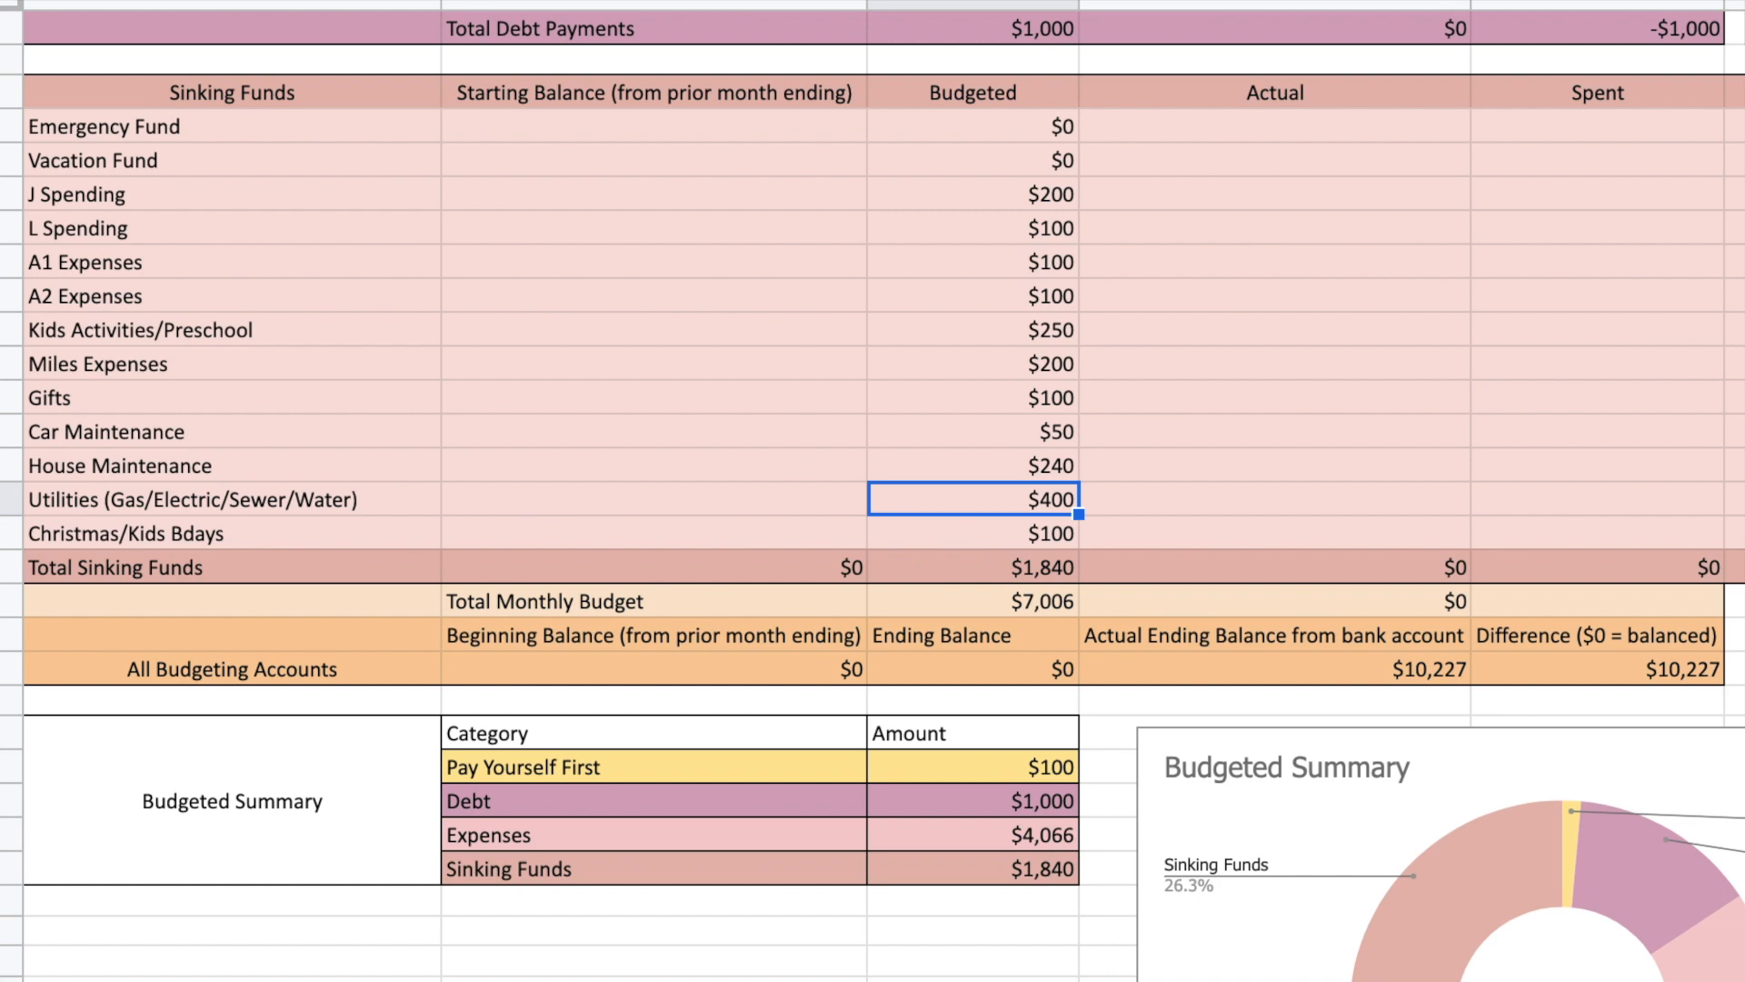
{"action": "key", "text": "Down"}
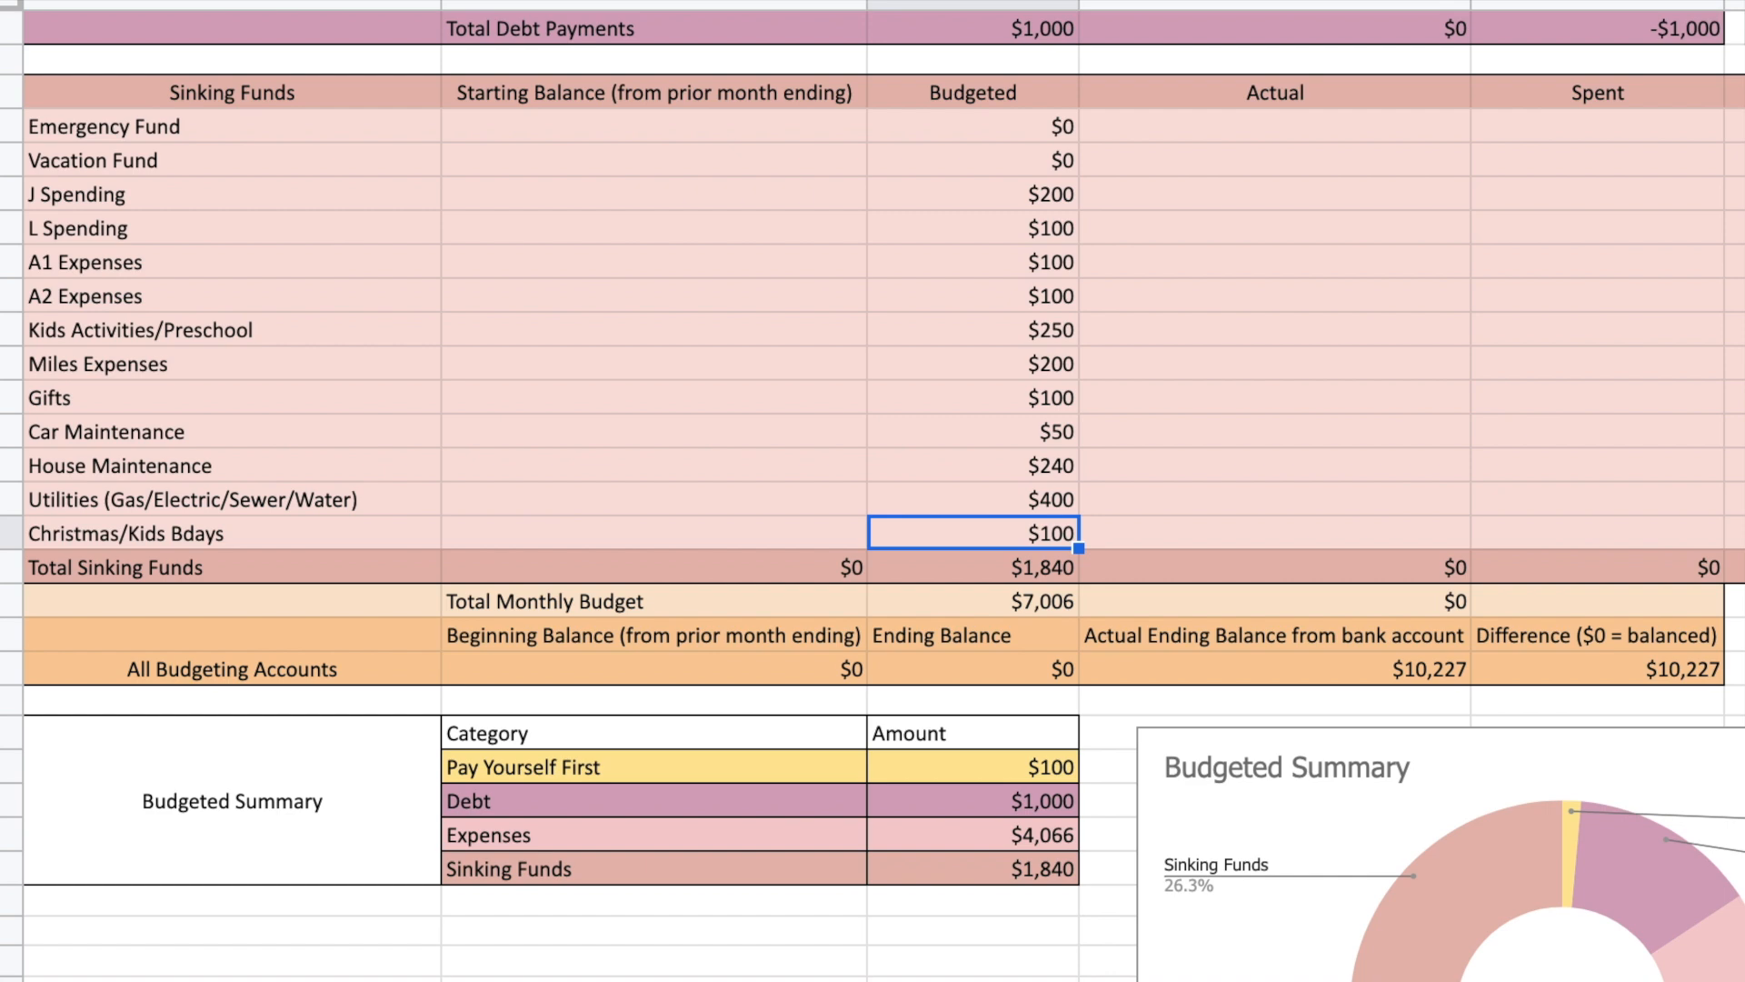
Review the budgeted Total Sinking Funds and the Pay Yourself First, Debt, Expenses and Sinking Funds shares in the Budgeted Summary chart.
{"action": "key", "text": "Down"}
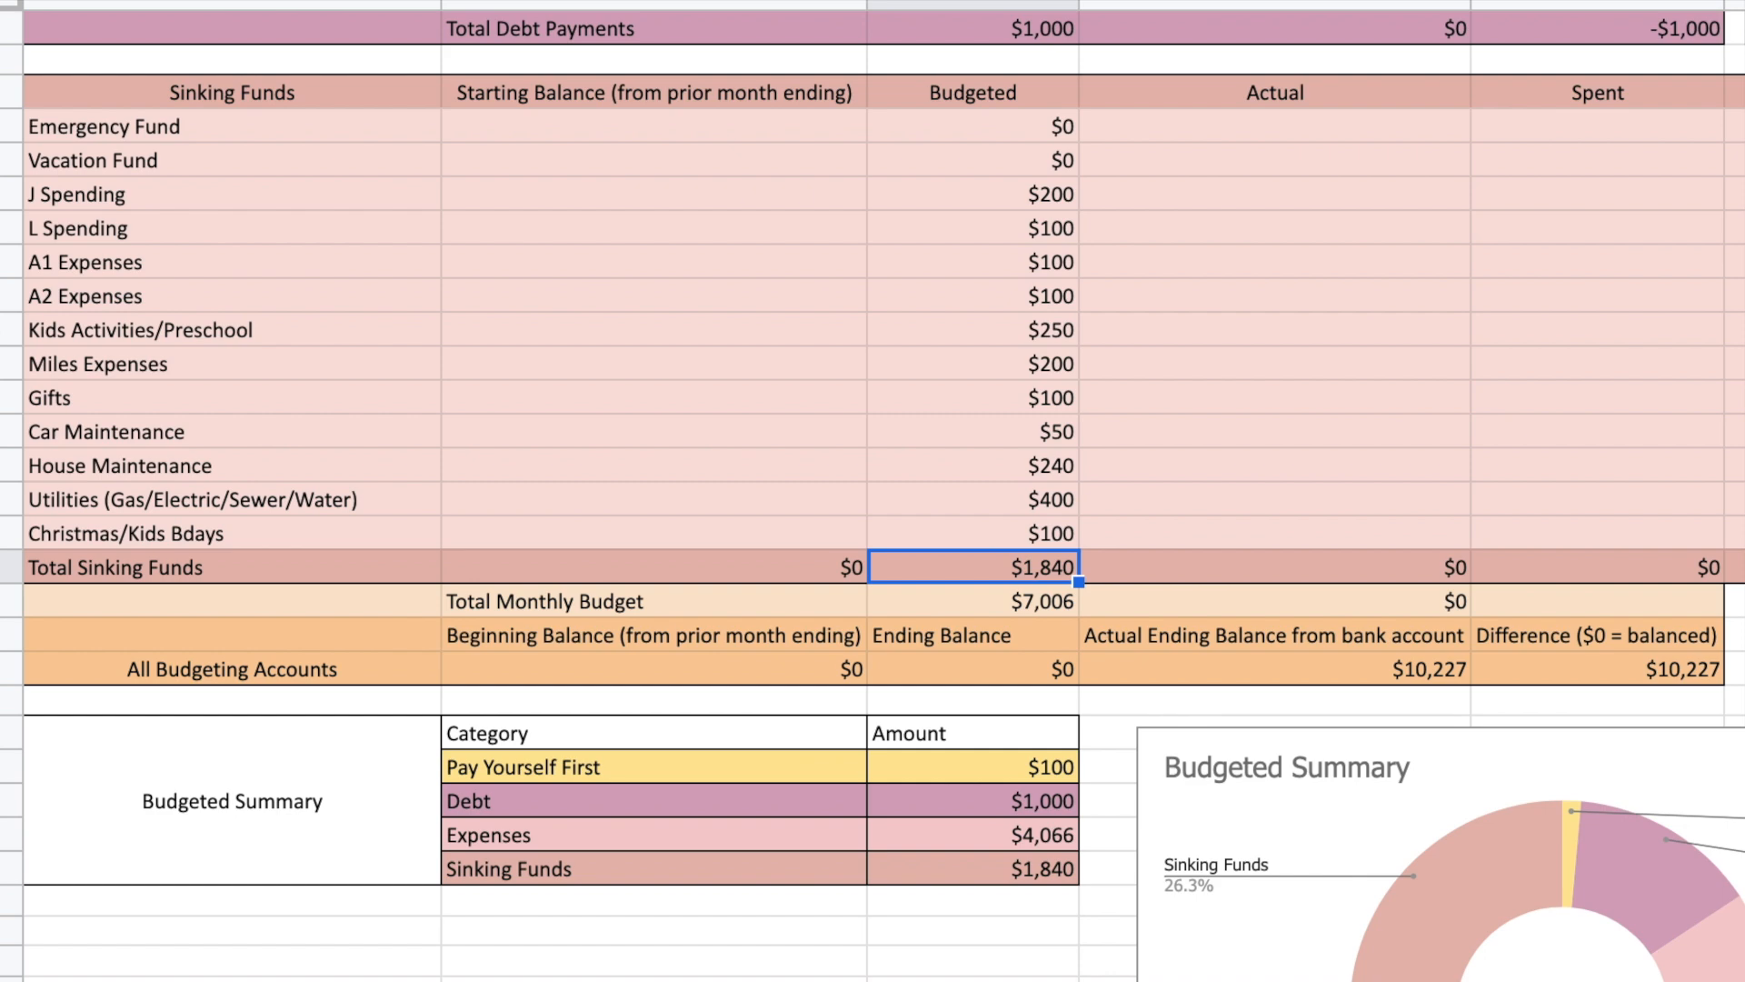
{"action": "scroll", "coordinate": [872, 490], "scroll_direction": "down", "scroll_amount": 5}
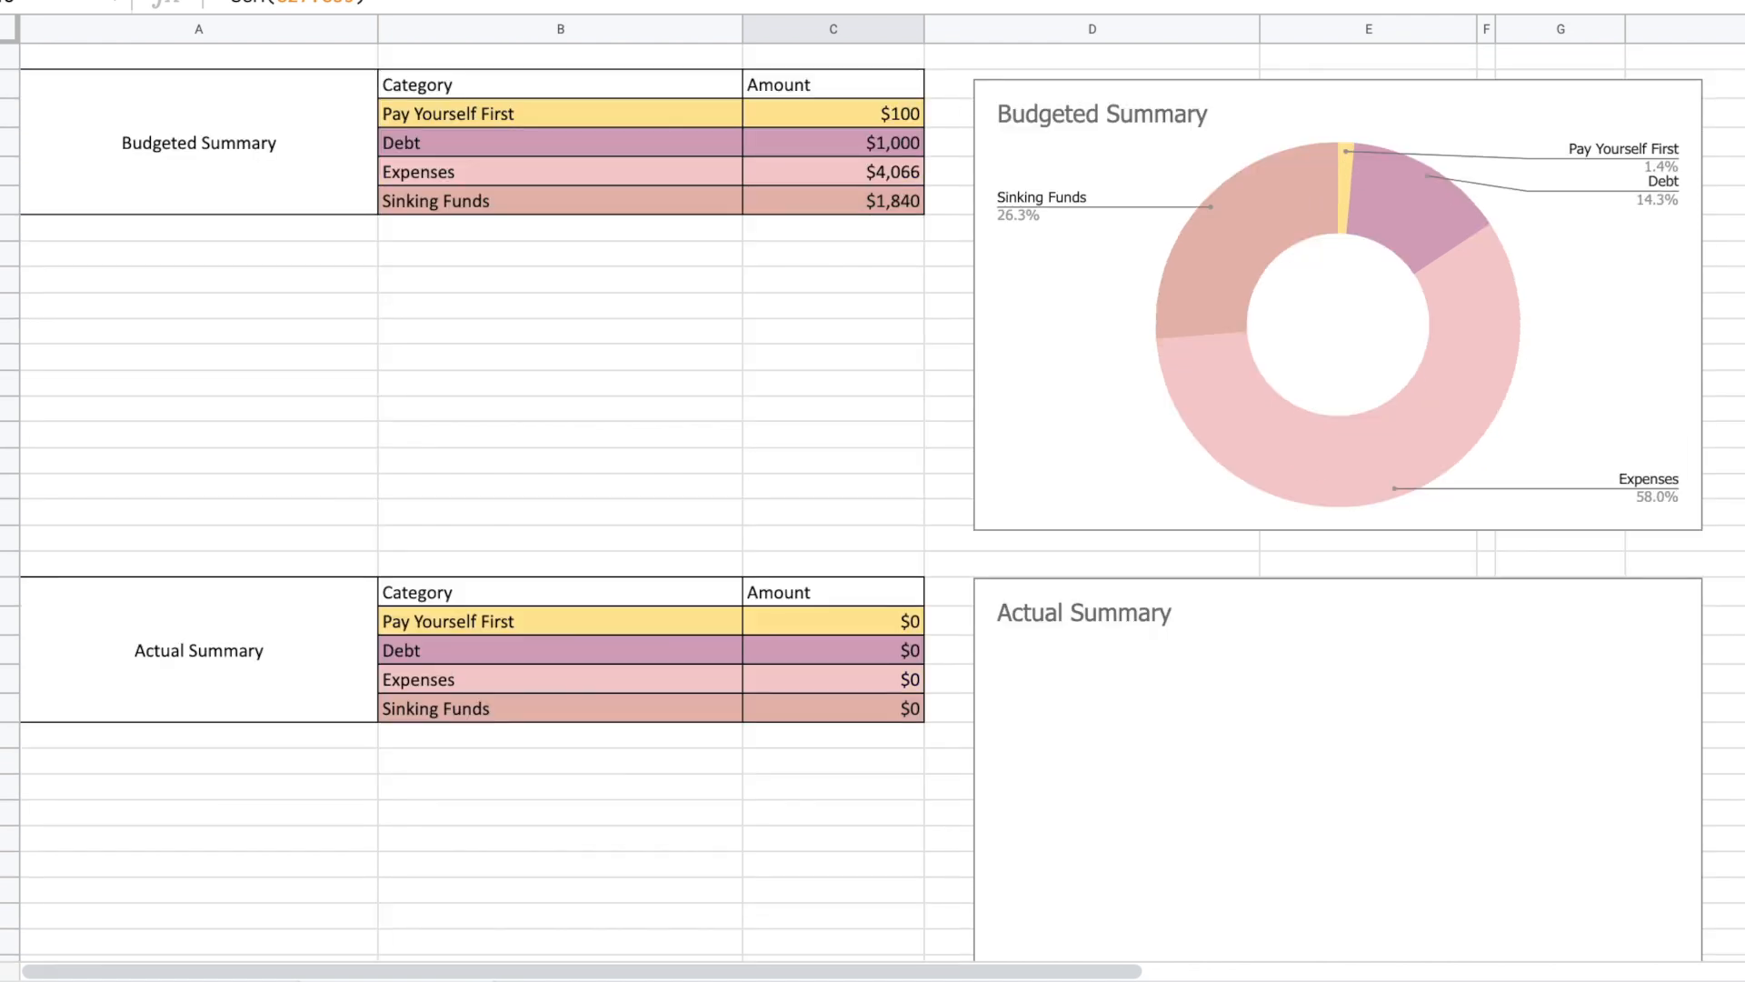
{"action": "left_click", "coordinate": [1346, 172]}
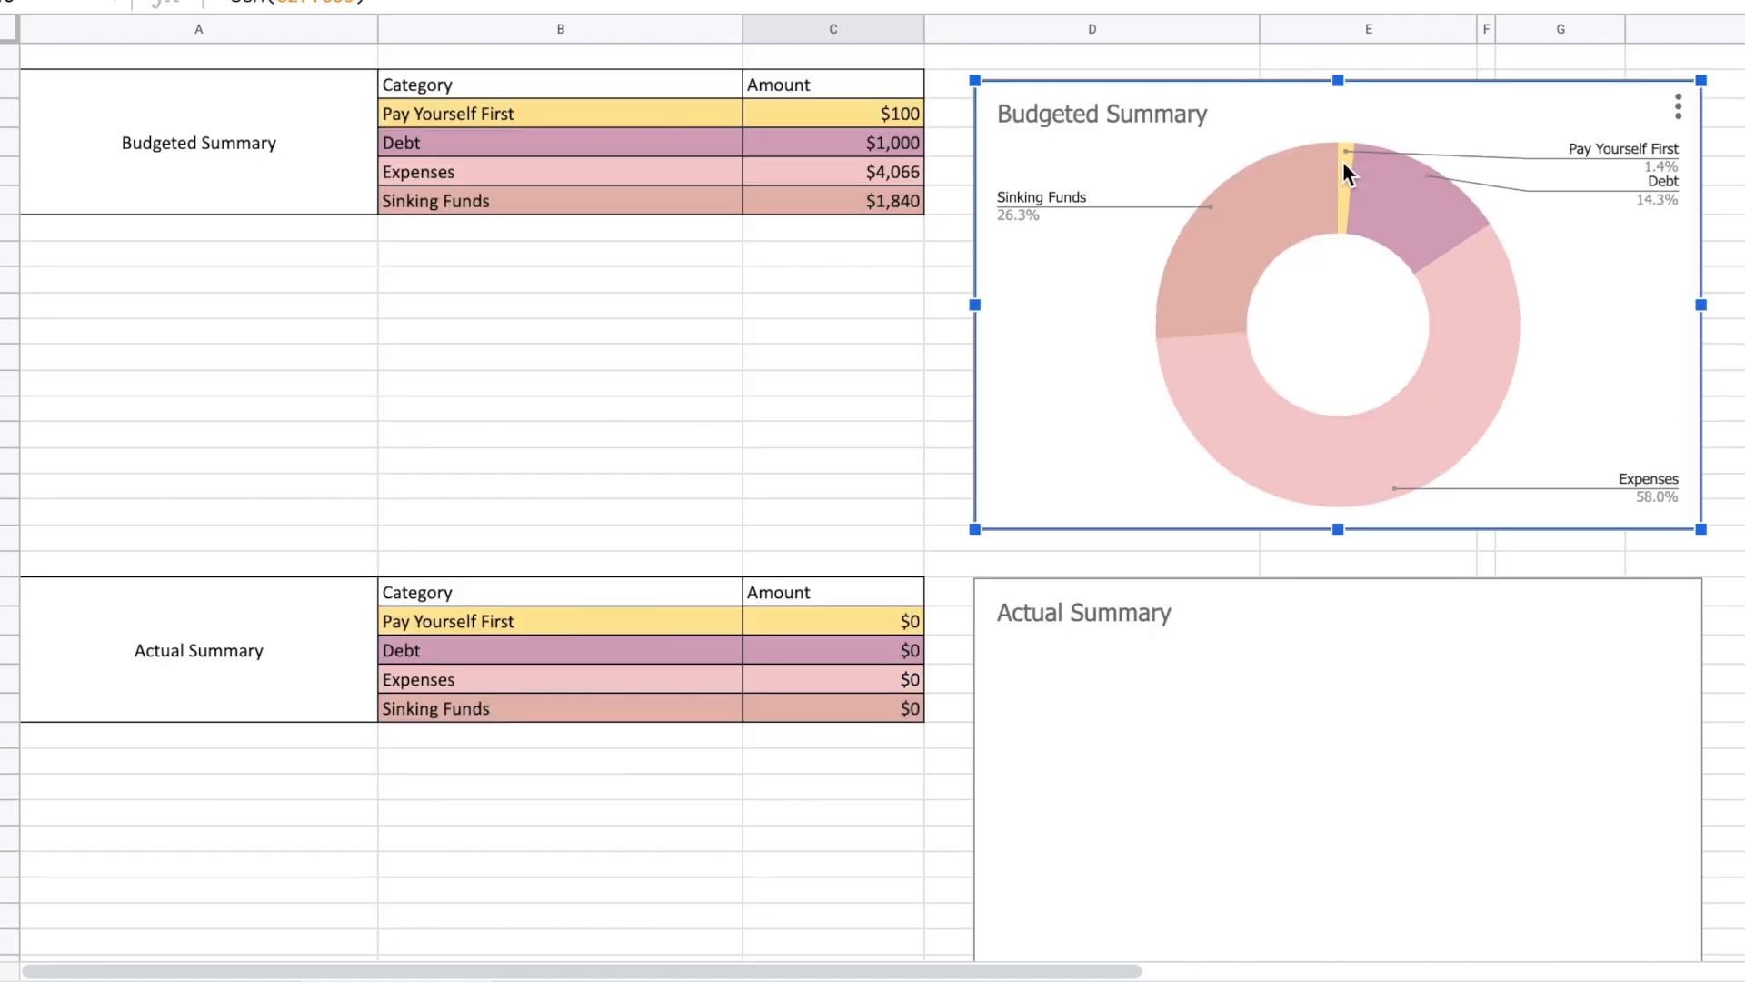
{"action": "mouse_move", "coordinate": [1347, 163]}
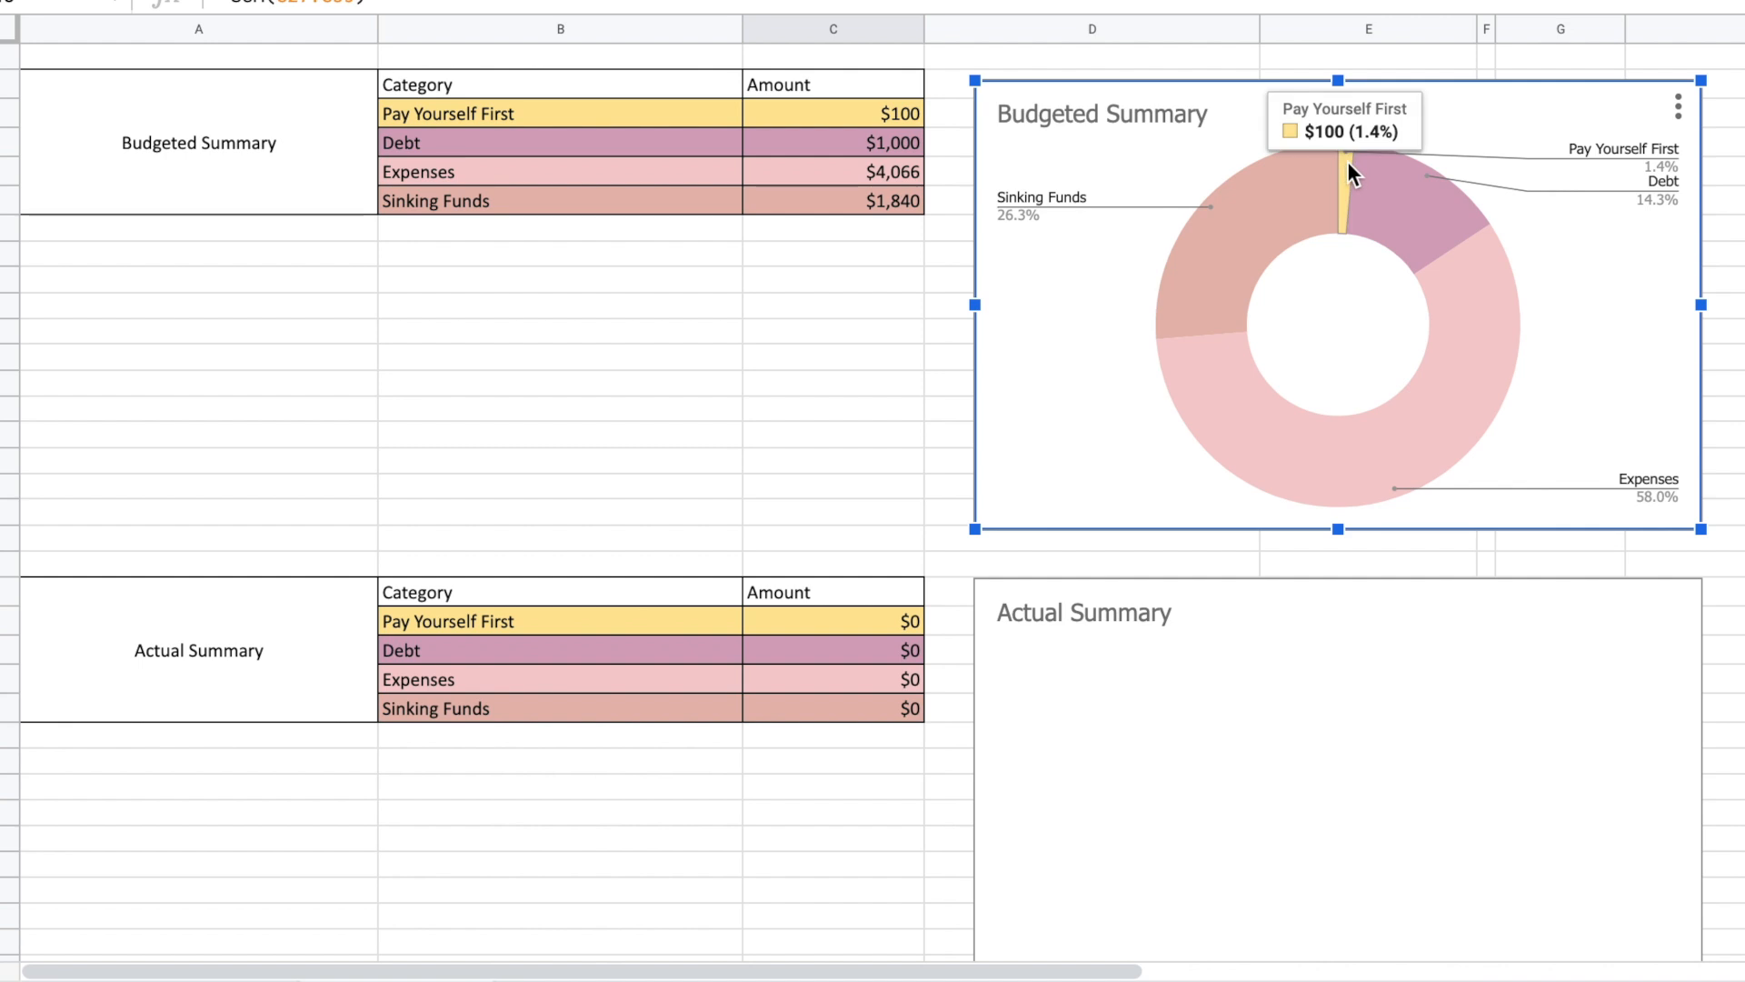
{"action": "mouse_move", "coordinate": [1399, 191]}
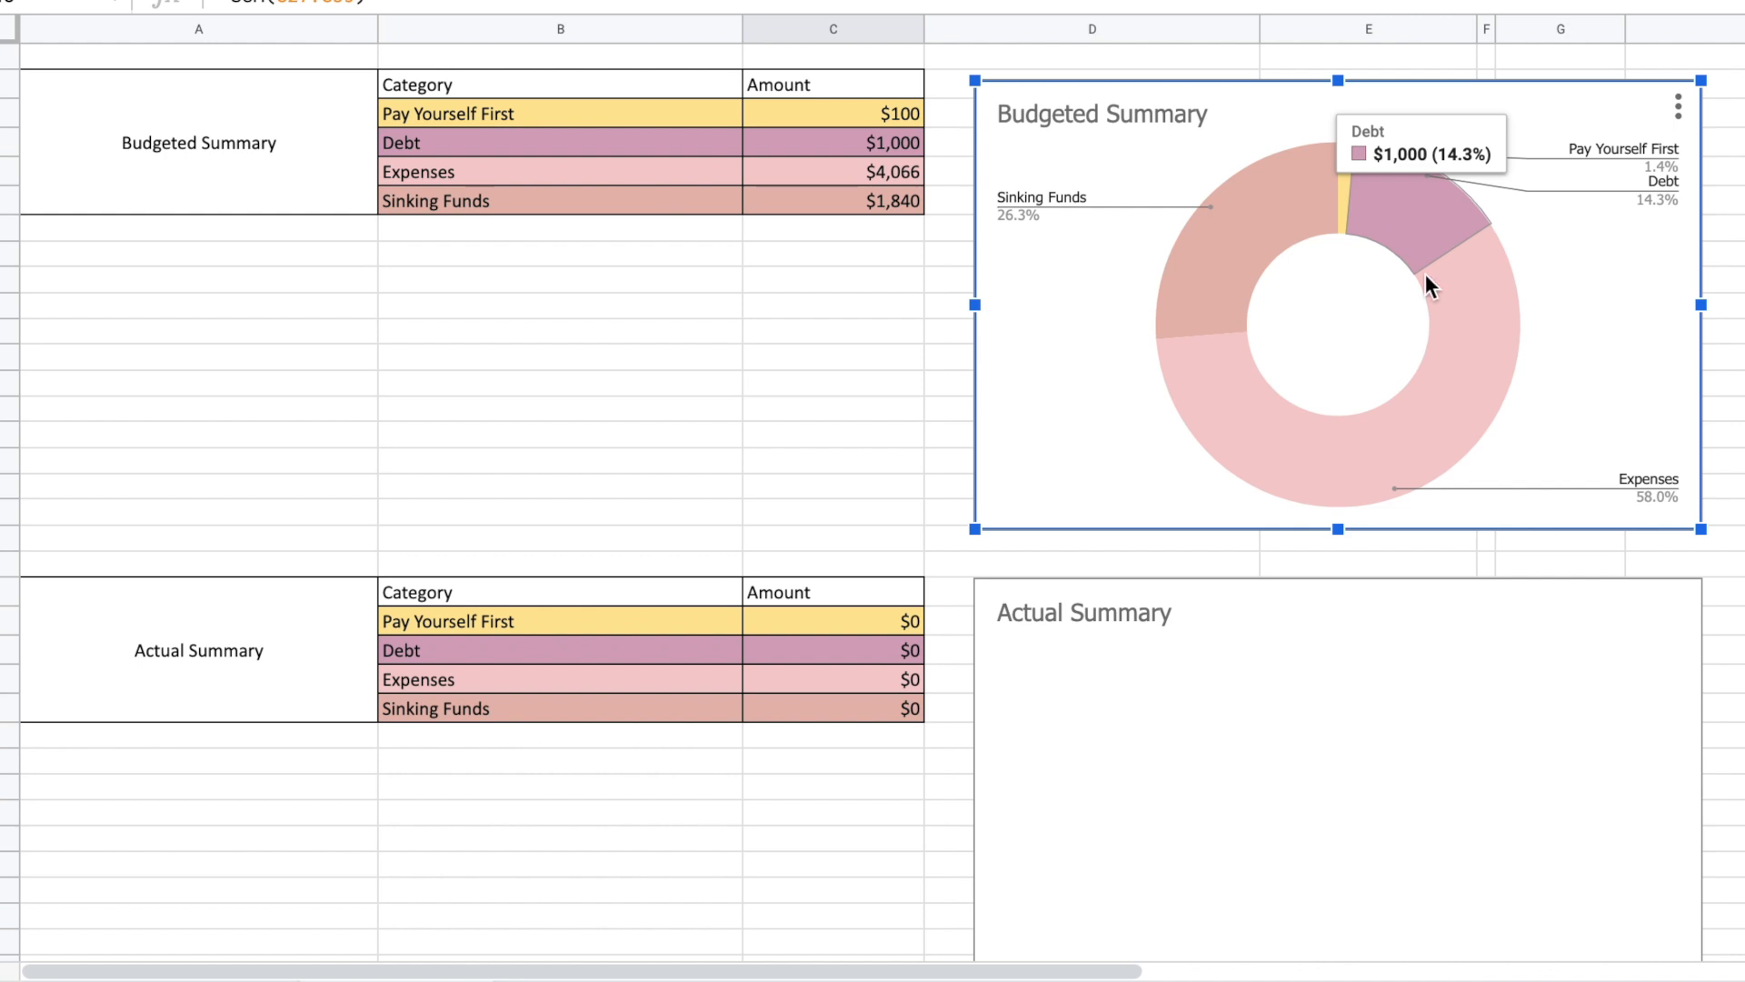
{"action": "mouse_move", "coordinate": [1459, 335]}
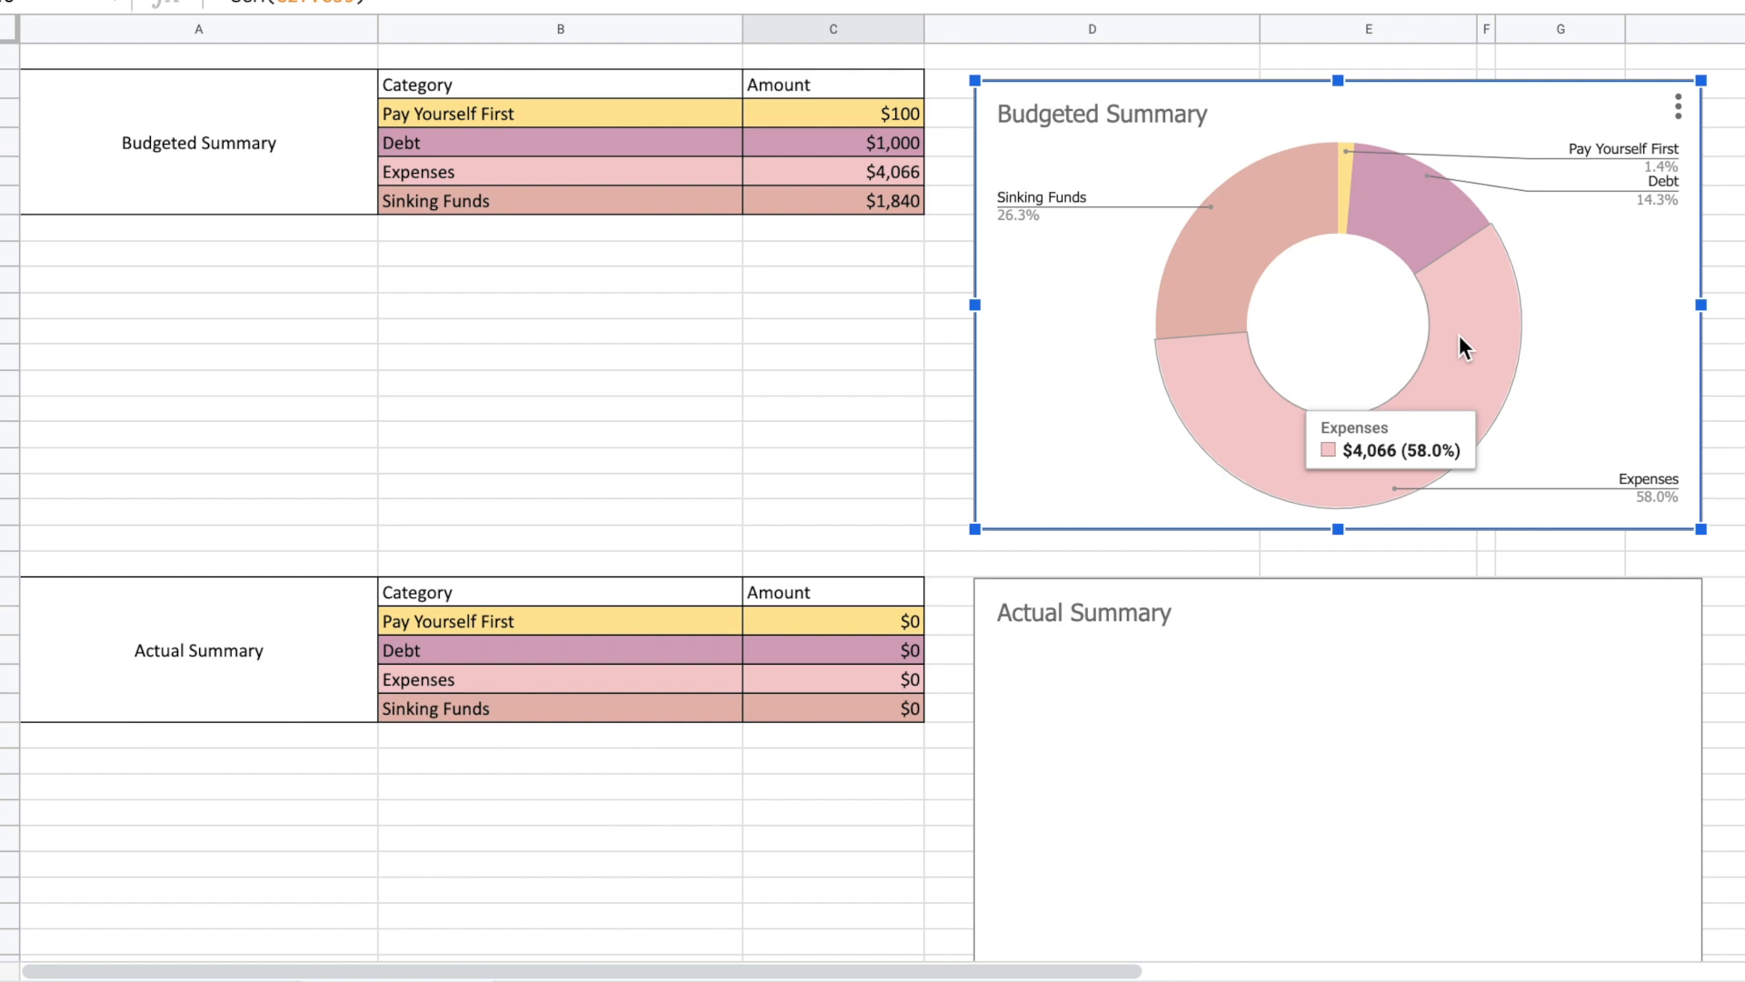
{"action": "mouse_move", "coordinate": [1205, 258]}
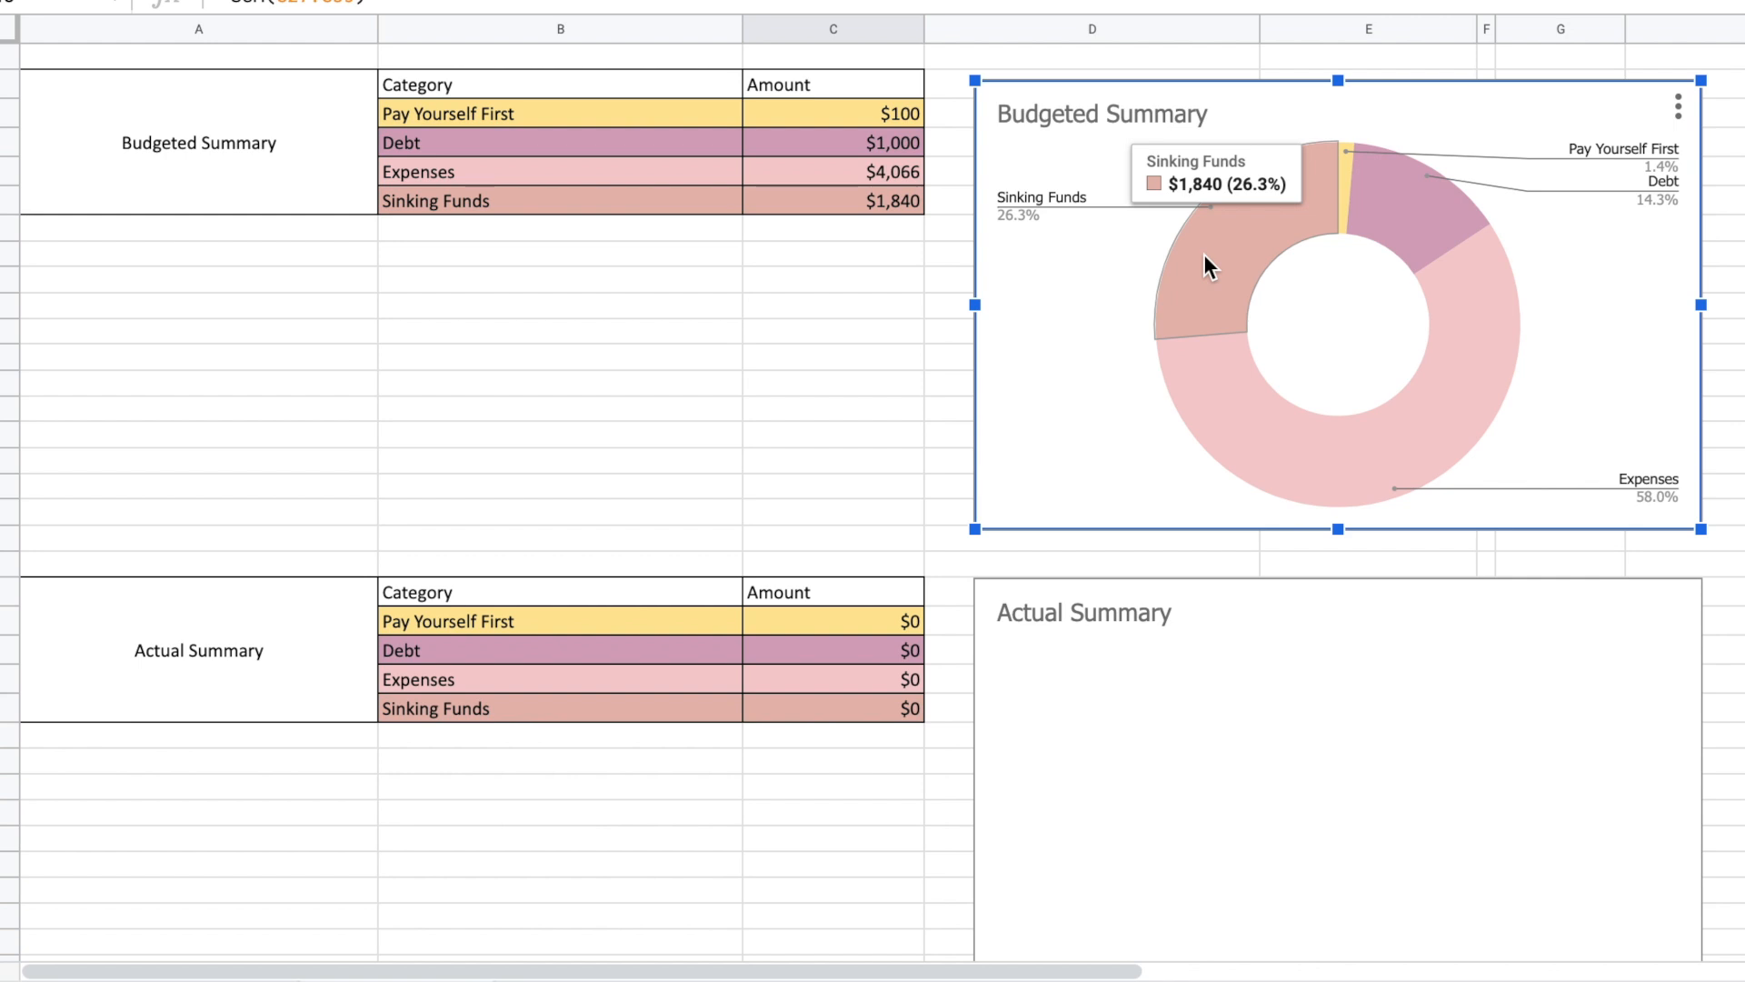
{"action": "left_click", "coordinate": [1729, 200]}
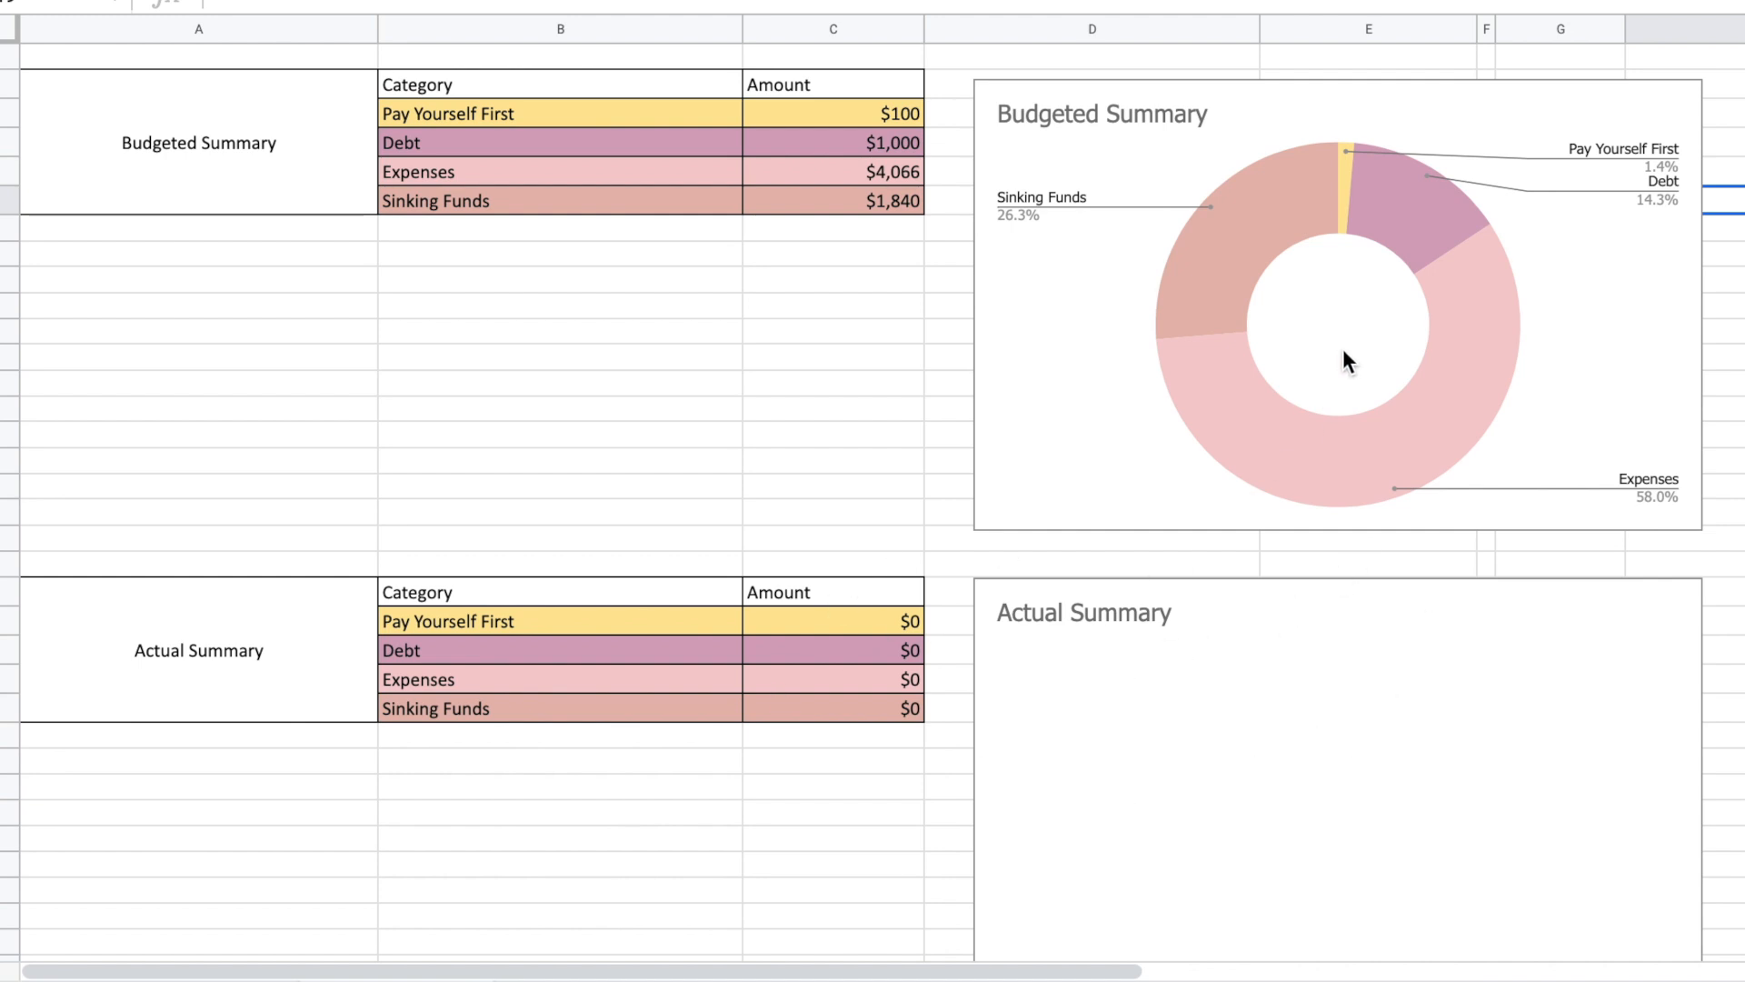
Compare the entire Budgeted column with the Actual column in the September 2022 budget.
{"action": "scroll", "coordinate": [1344, 347], "scroll_direction": "up", "scroll_amount": 10}
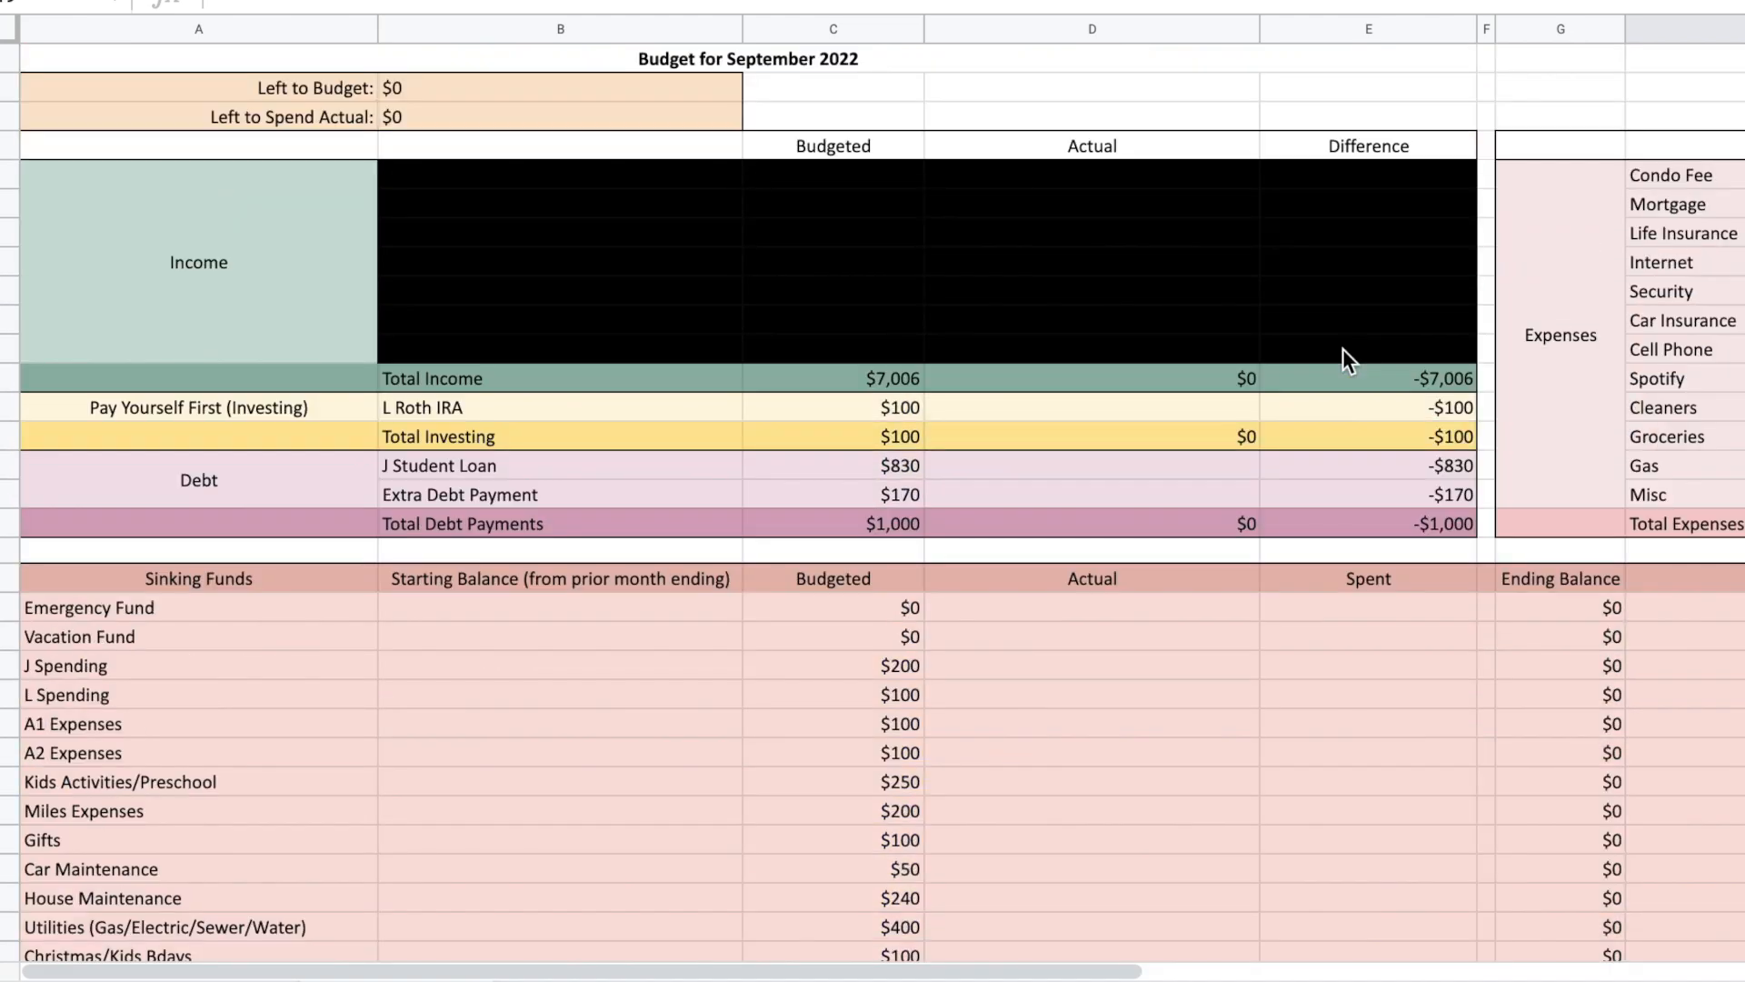
{"action": "left_click", "coordinate": [875, 37]}
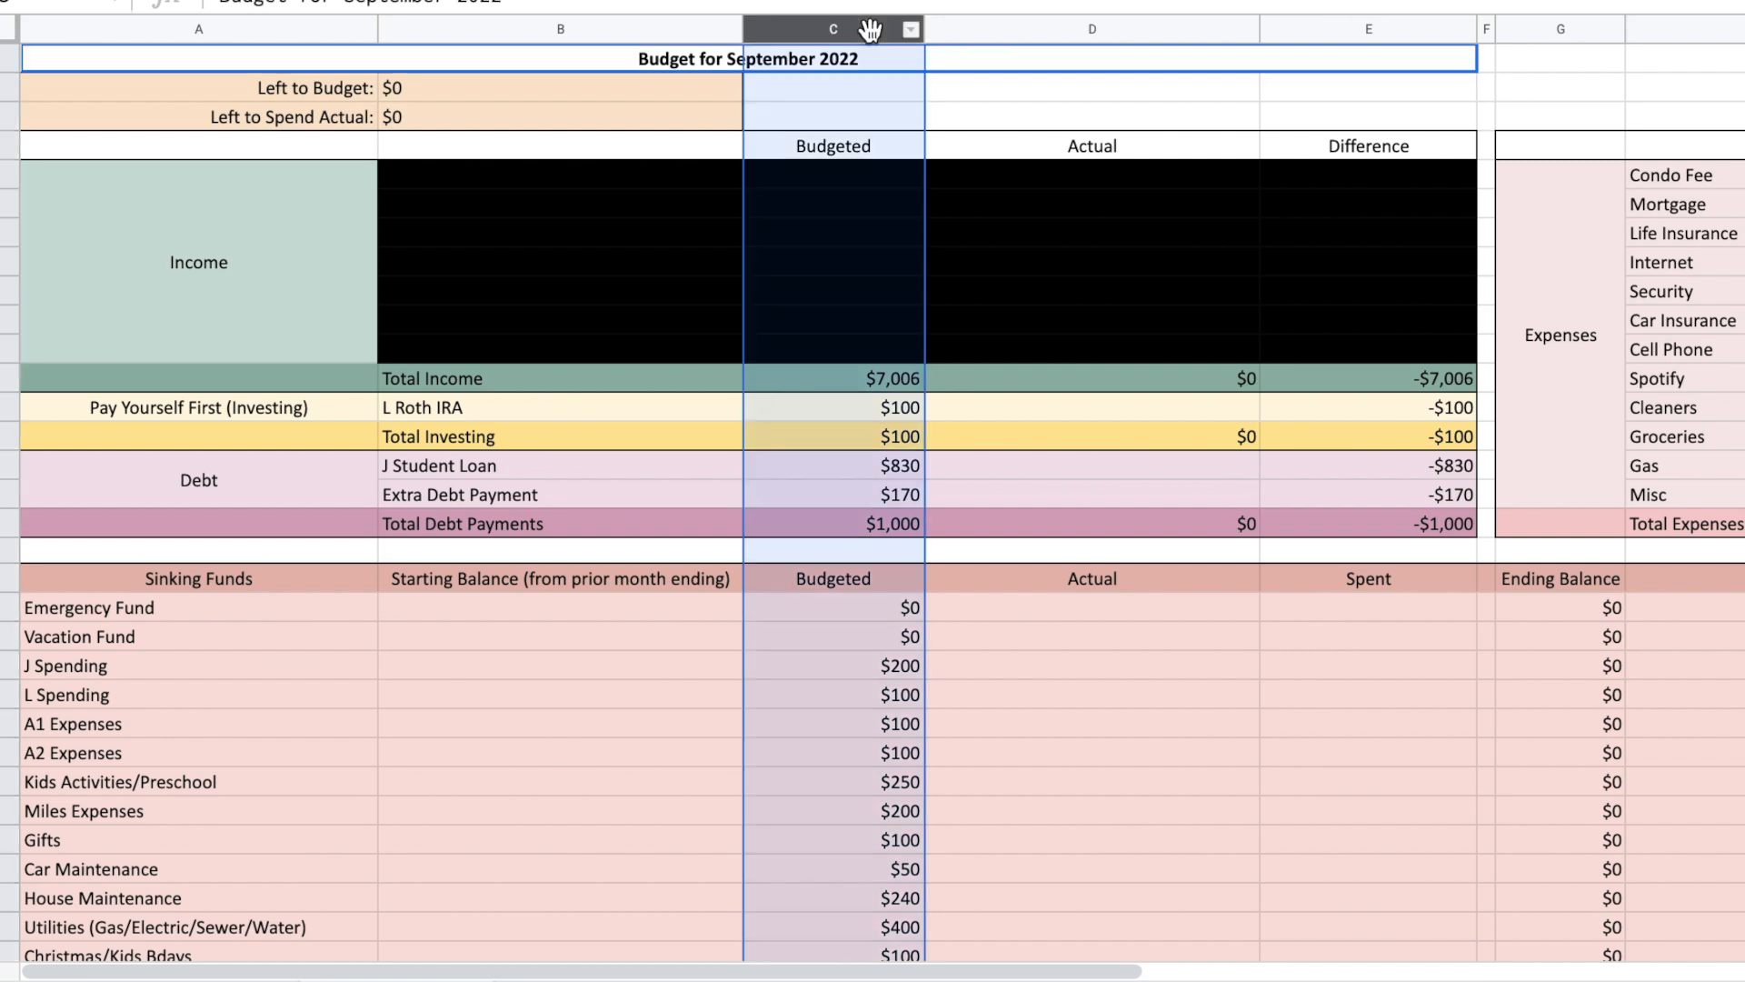
{"action": "left_click", "coordinate": [1054, 25]}
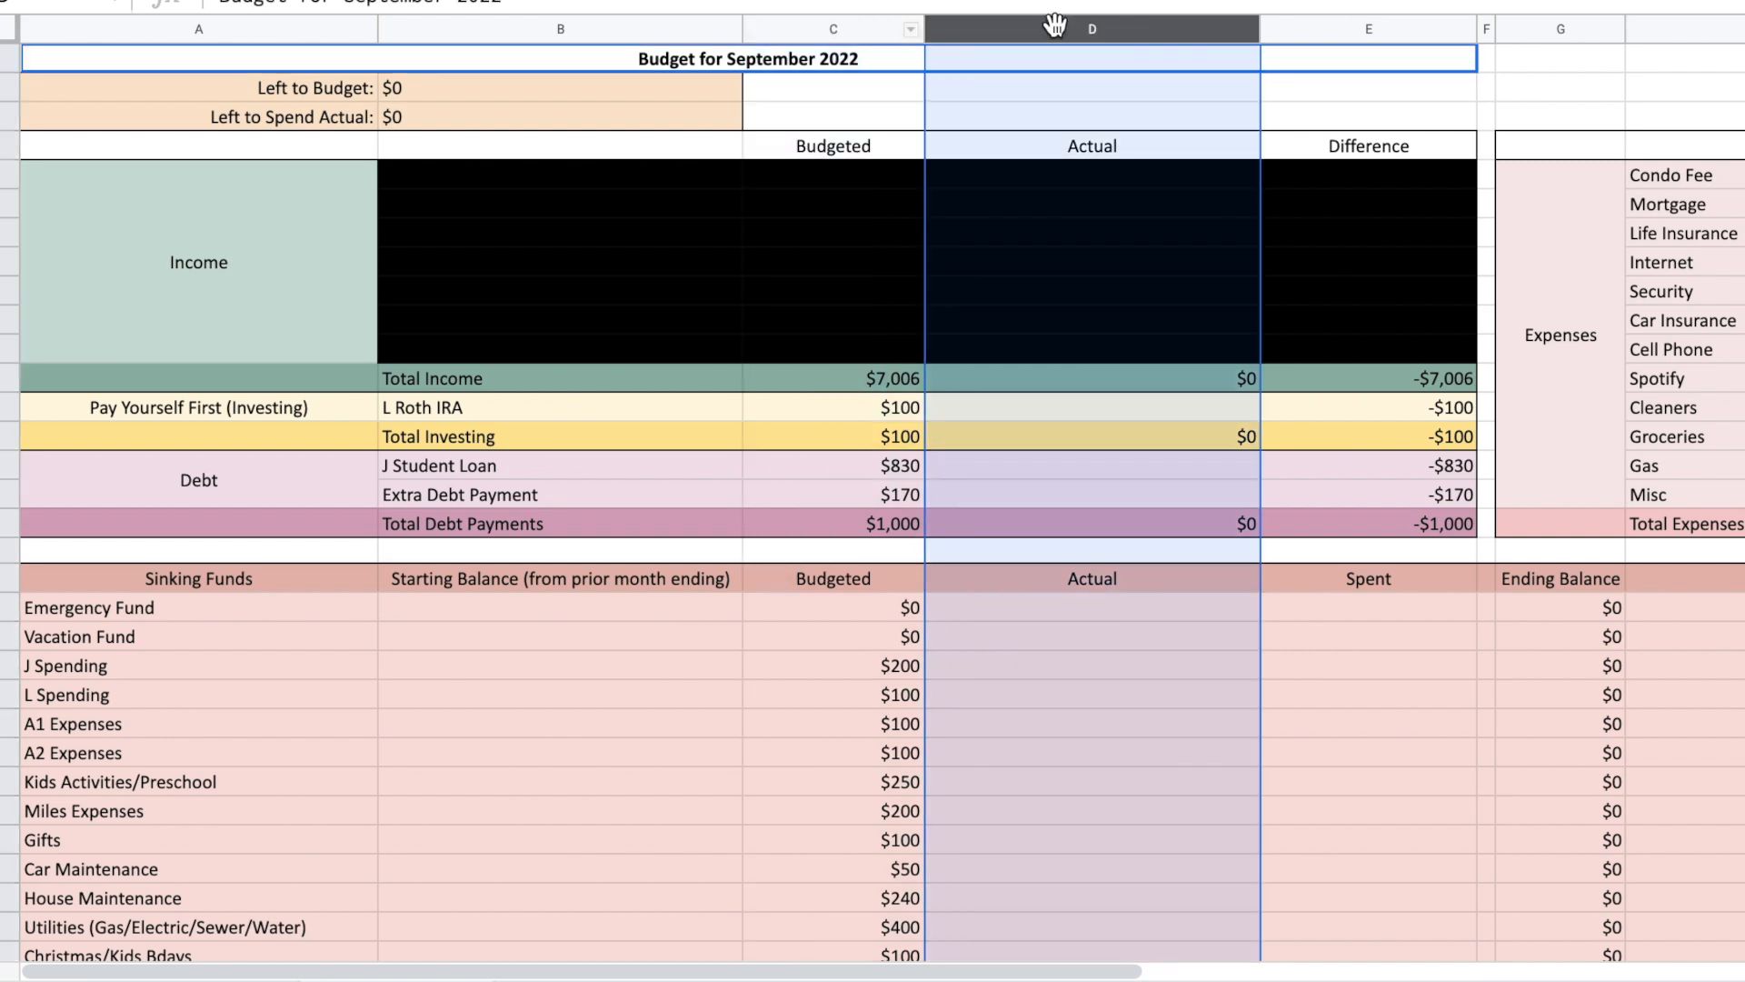
{"action": "left_click", "coordinate": [1156, 115]}
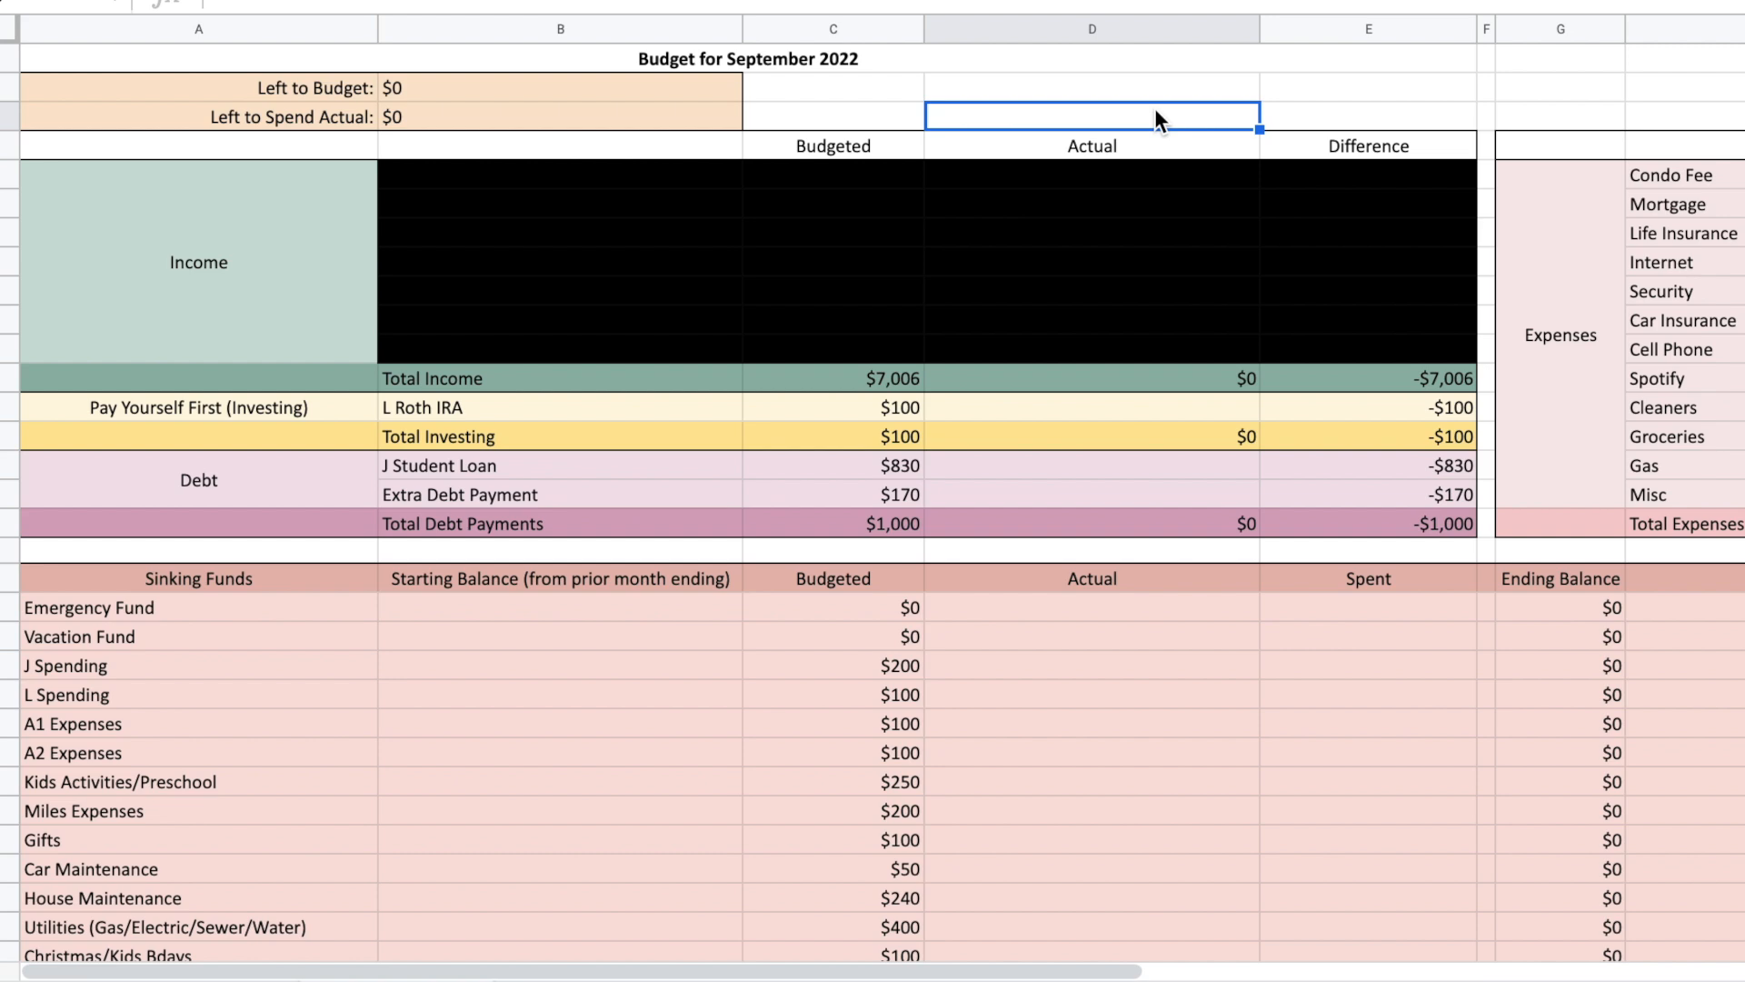
{"action": "left_click", "coordinate": [1092, 639]}
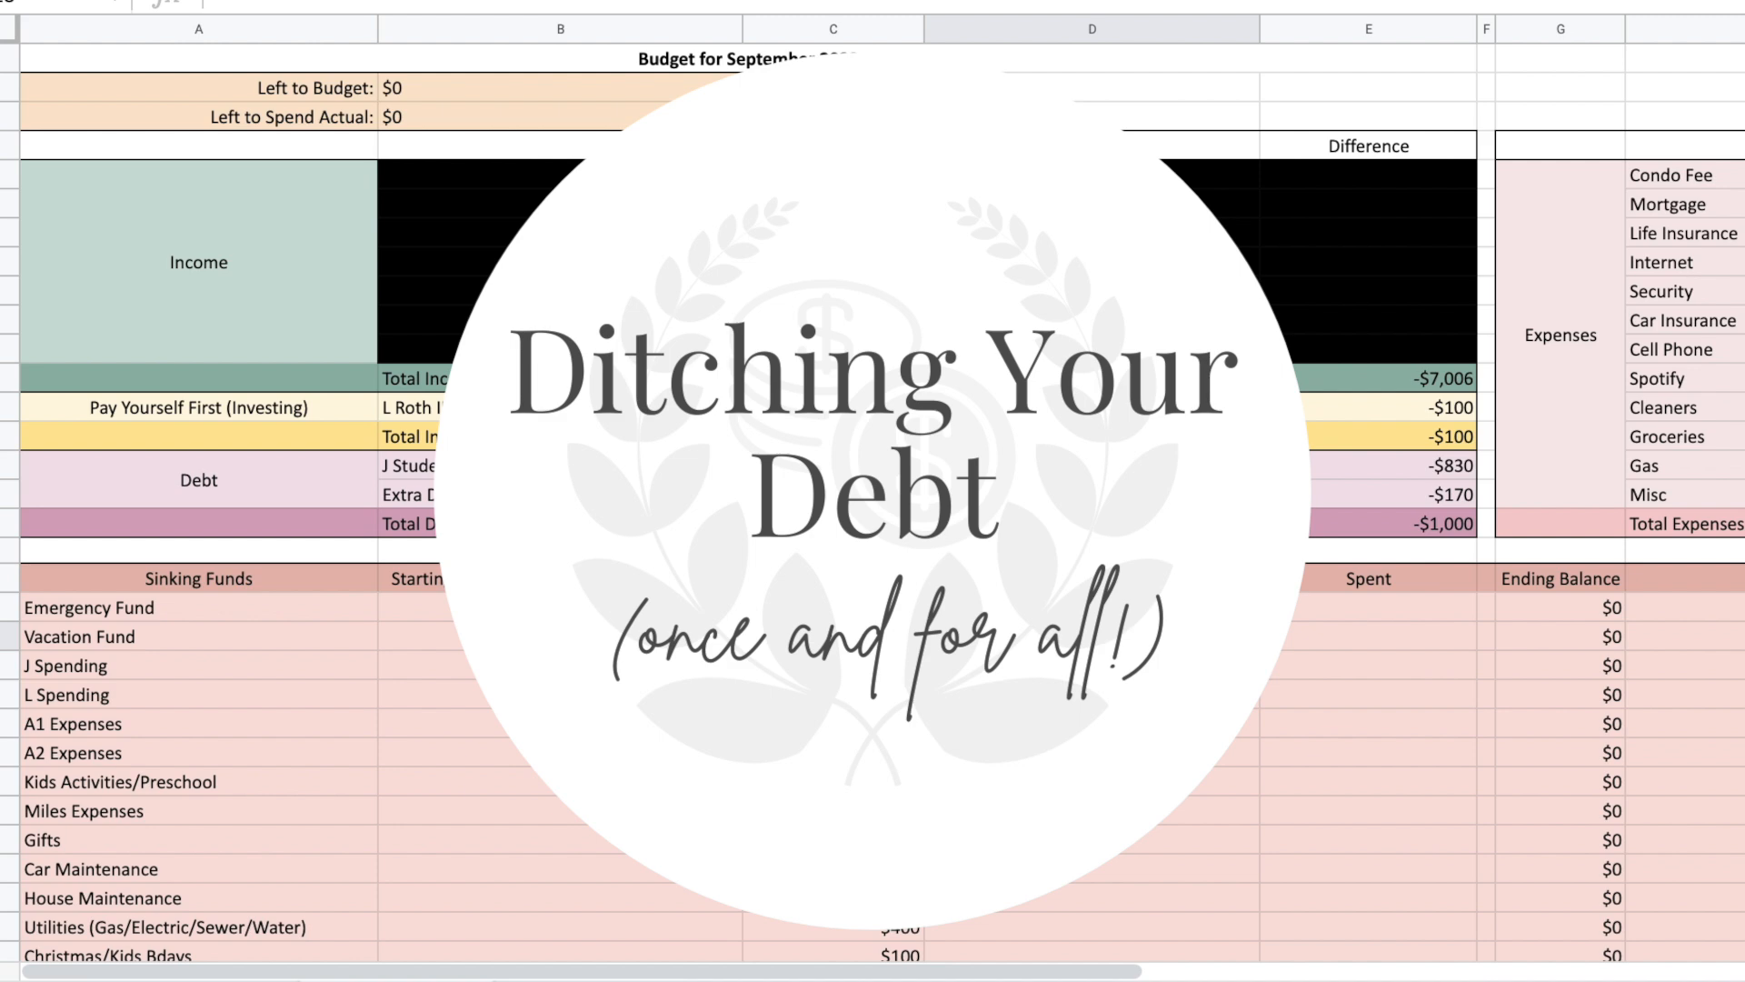
{"action": "left_click", "coordinate": [1130, 114]}
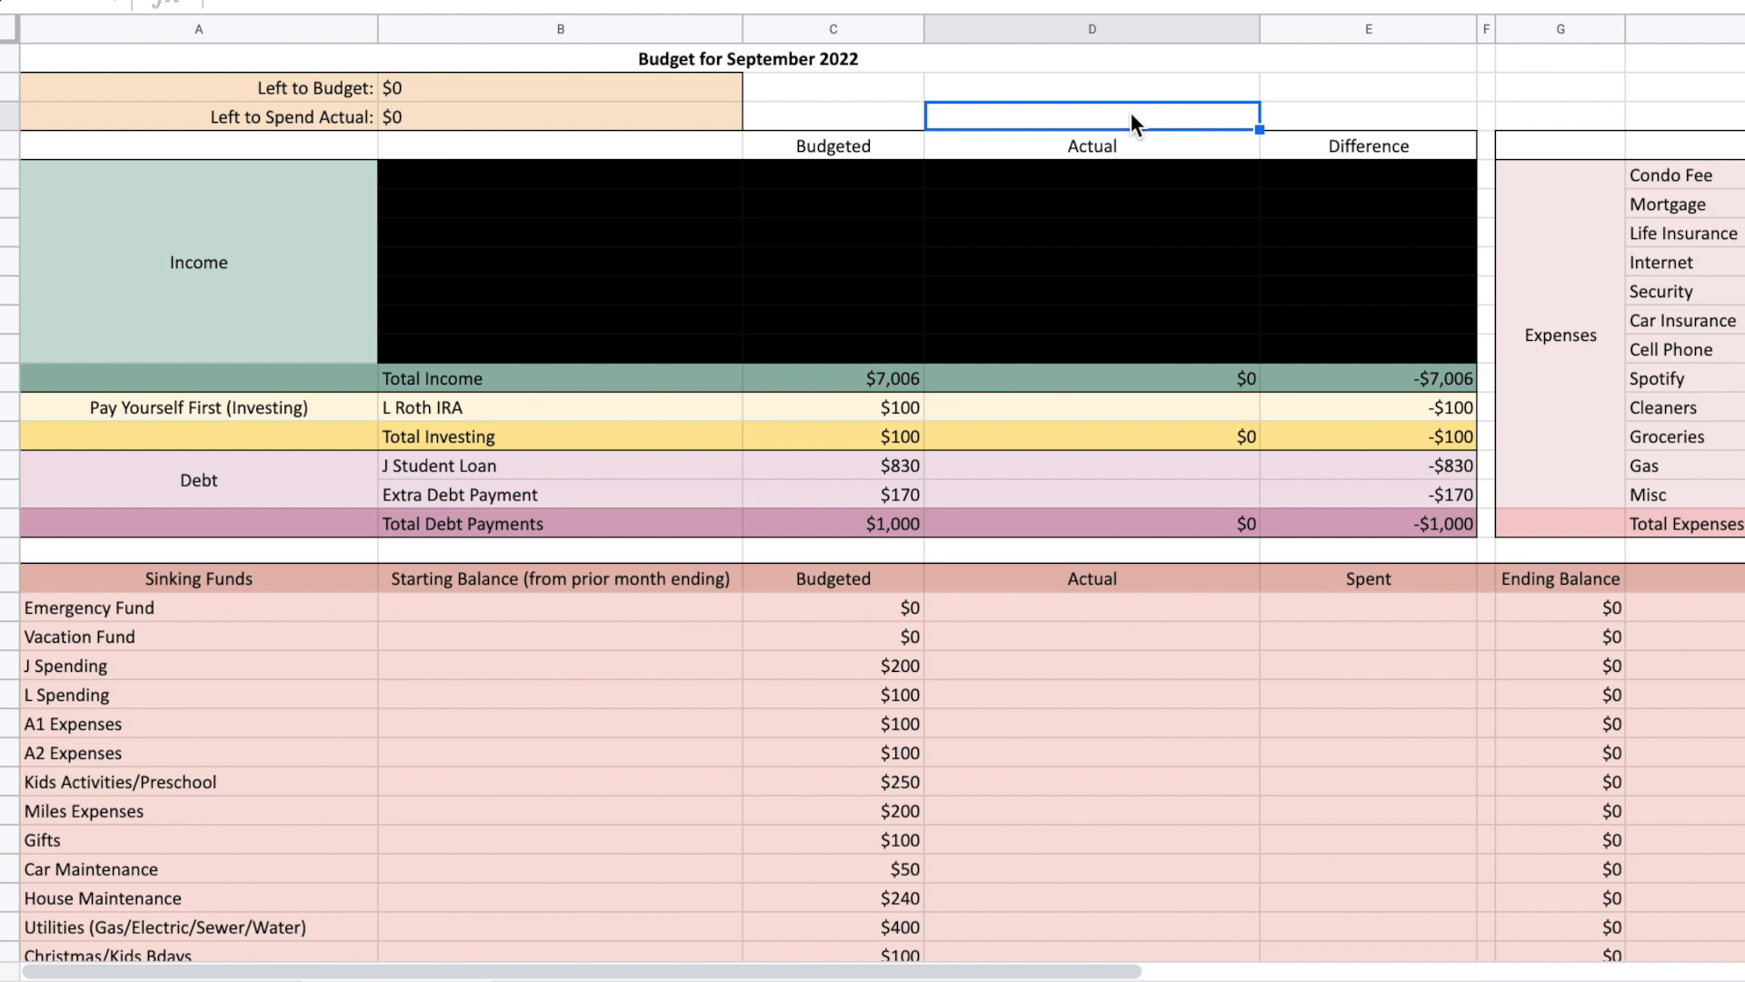
{"action": "left_click", "coordinate": [1170, 80]}
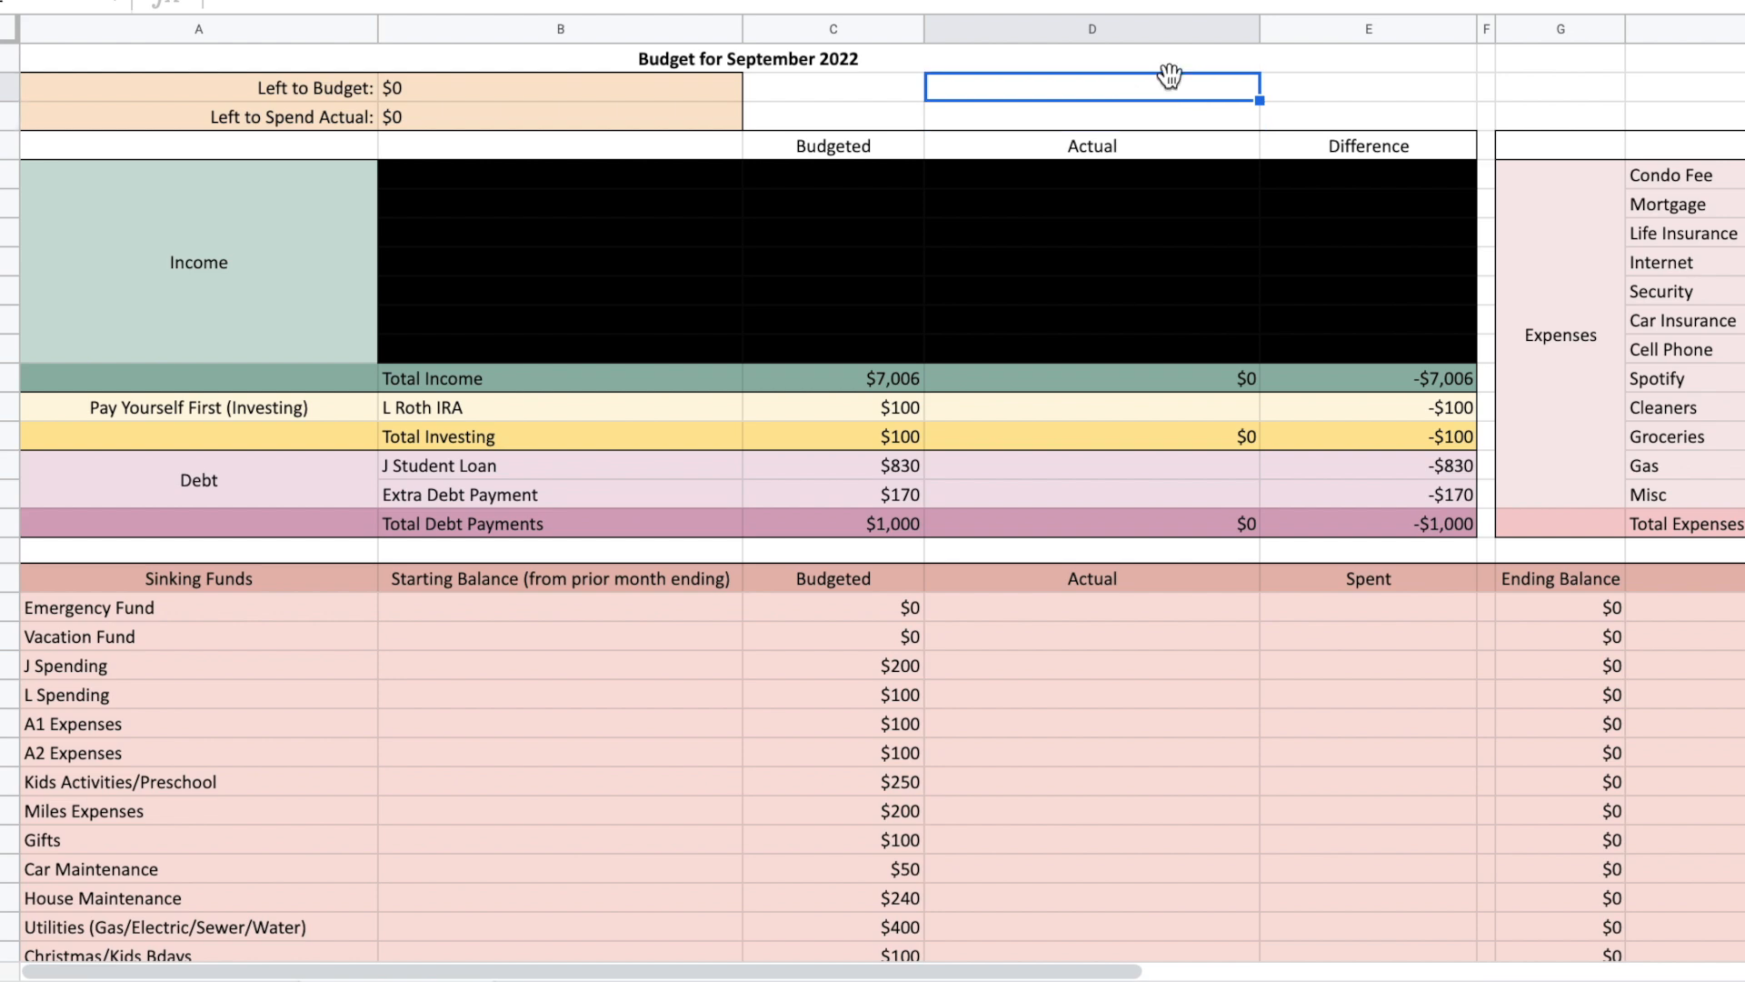